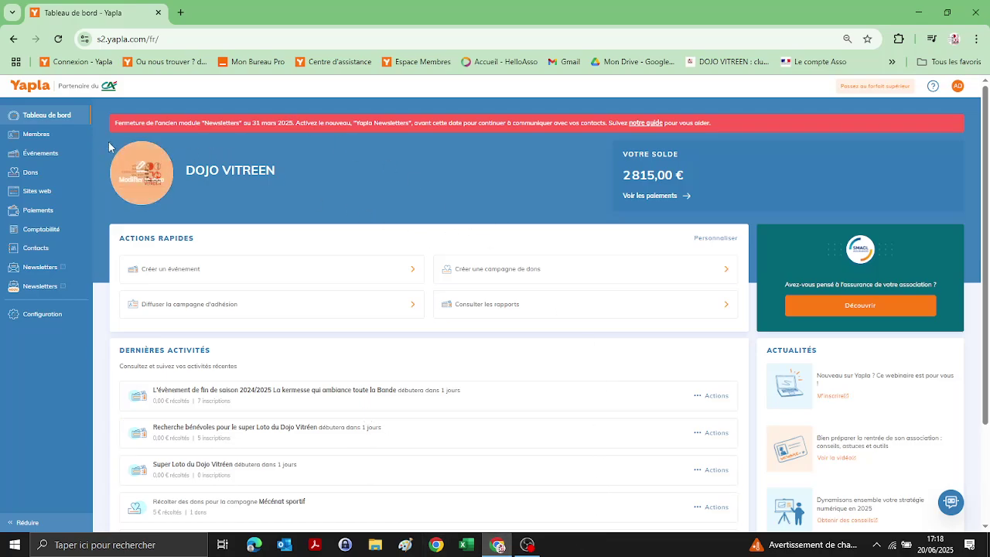
left_click(70, 117)
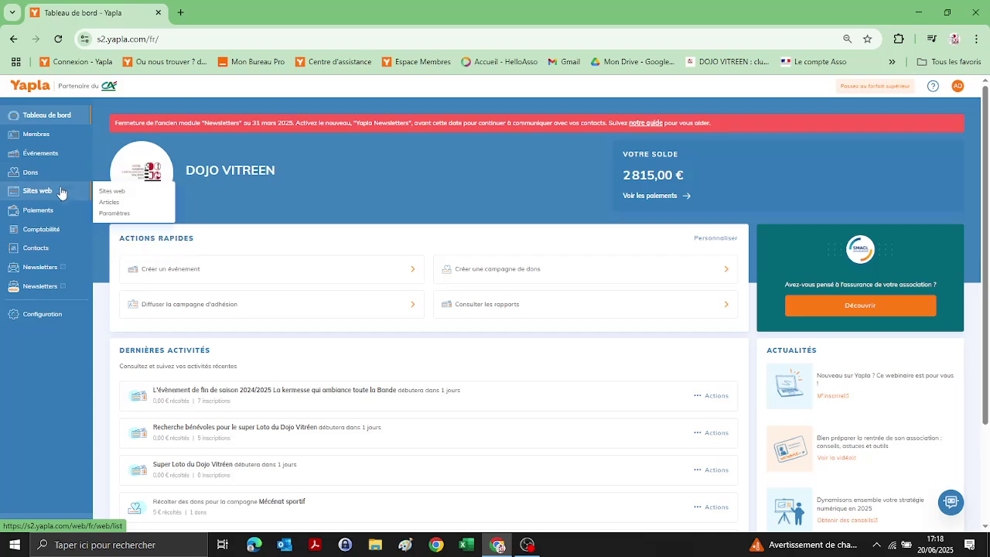
mouse_move(50, 173)
mouse_move(56, 194)
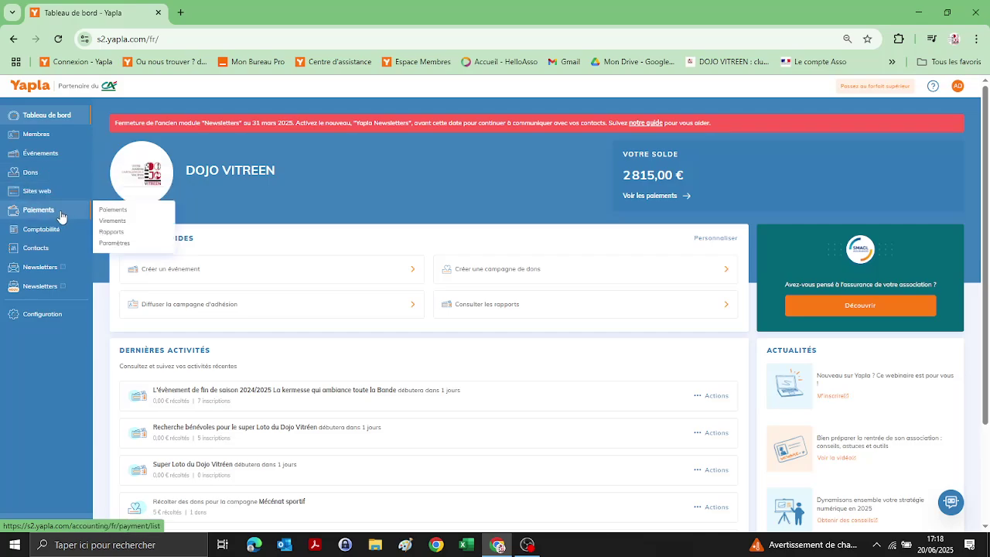
mouse_move(61, 236)
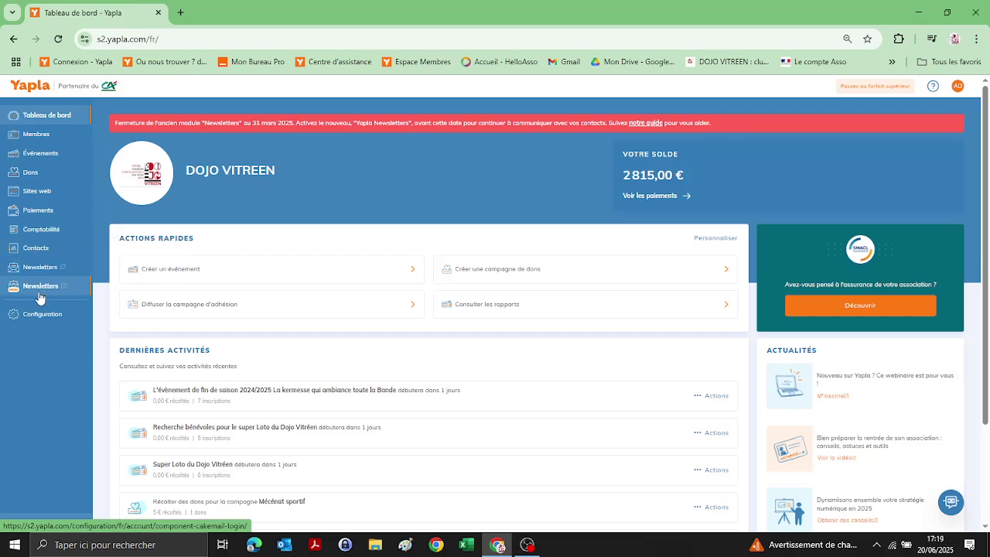
mouse_move(55, 260)
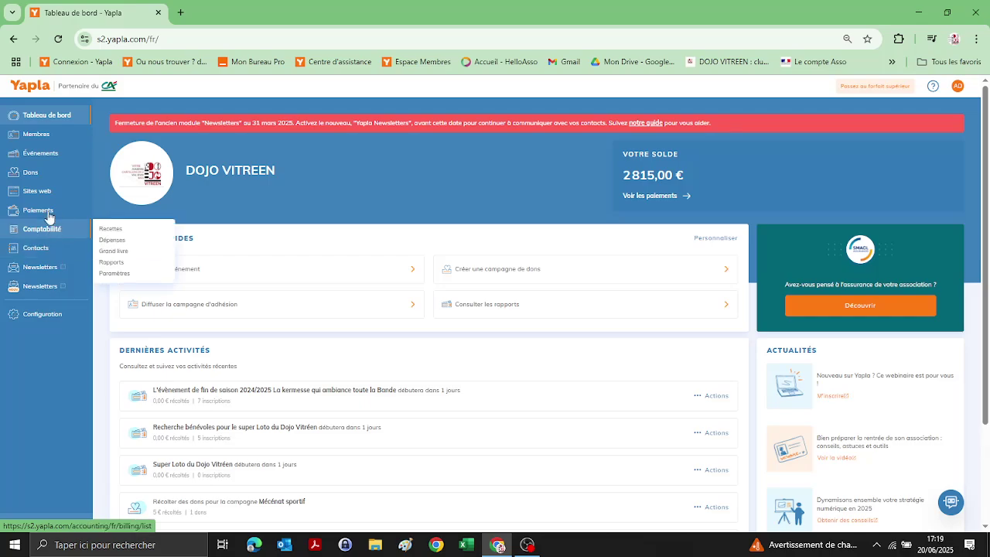
Open the payments list and search for payments with status "Rejeté" dated from 16-06-2025.
mouse_move(49, 210)
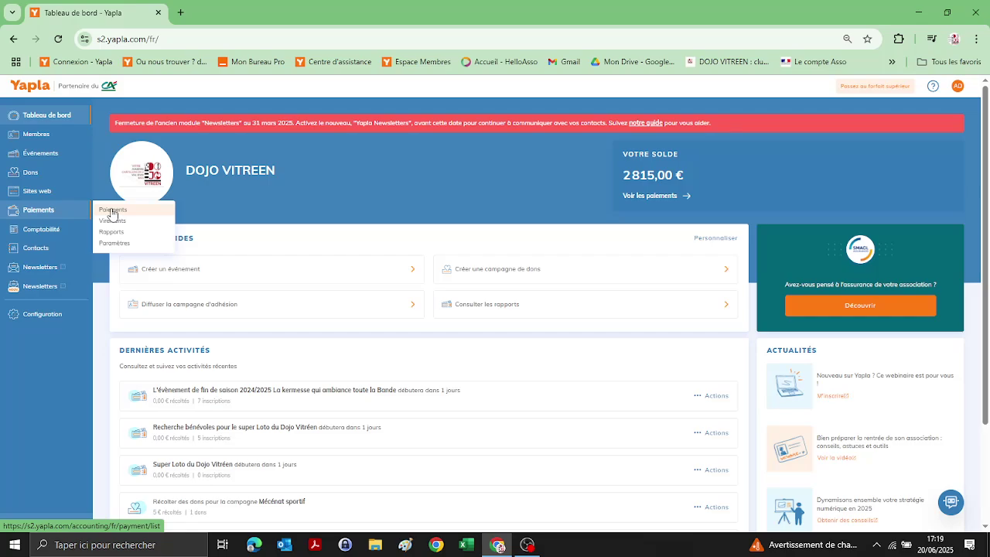
left_click(112, 210)
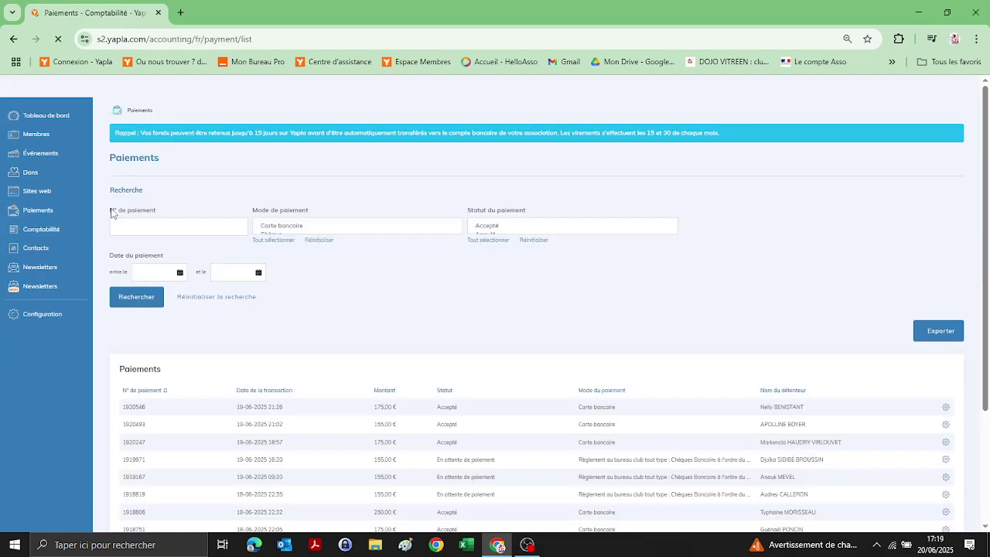
left_click(540, 226)
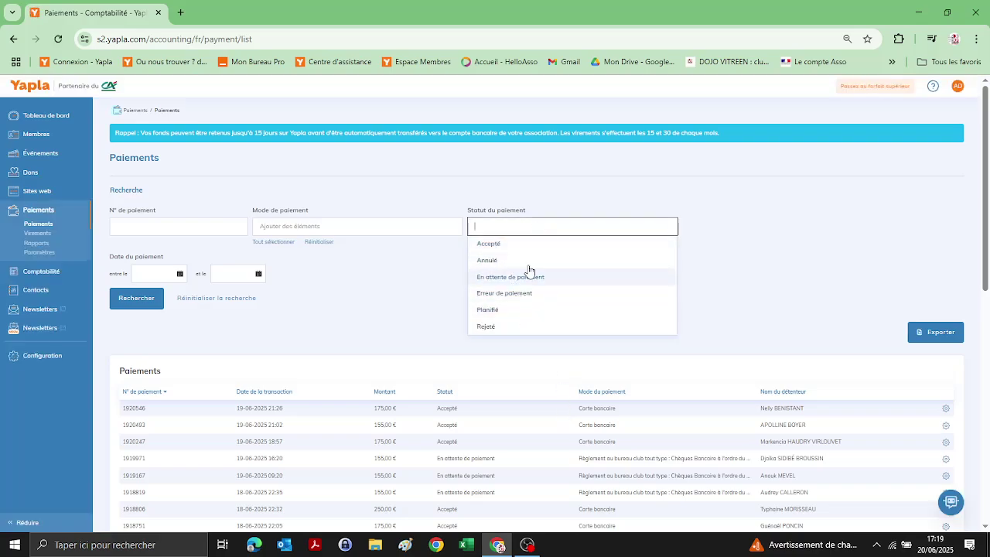
left_click(488, 327)
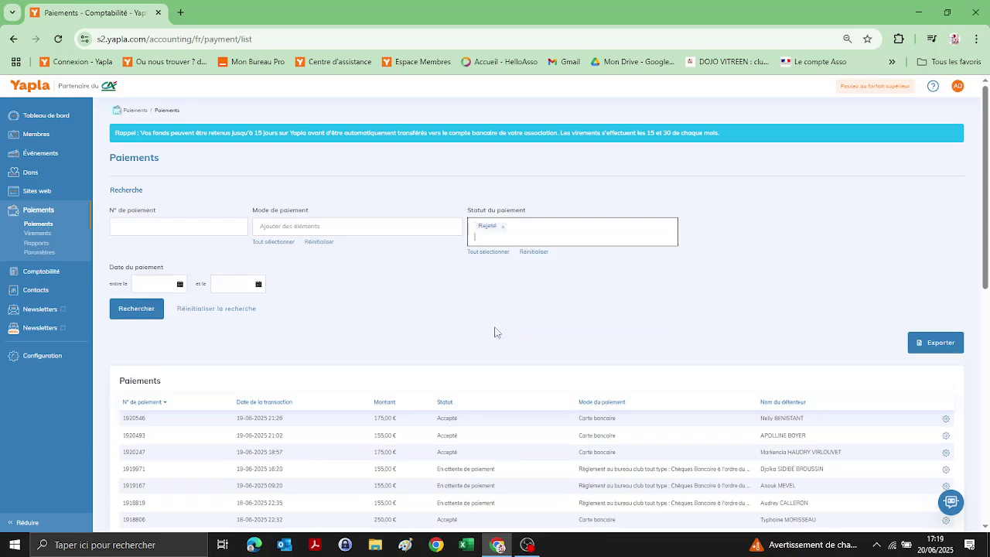
left_click(177, 284)
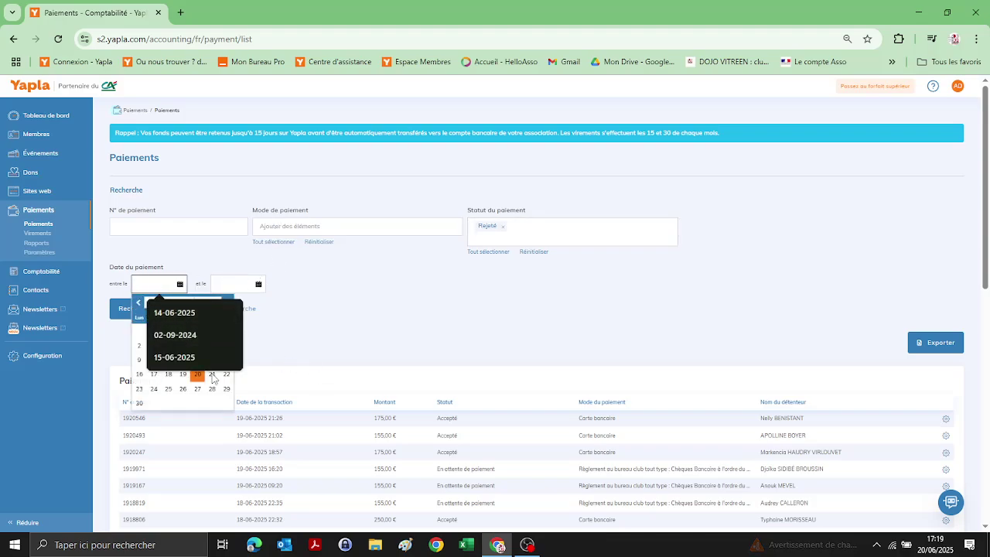
left_click(139, 374)
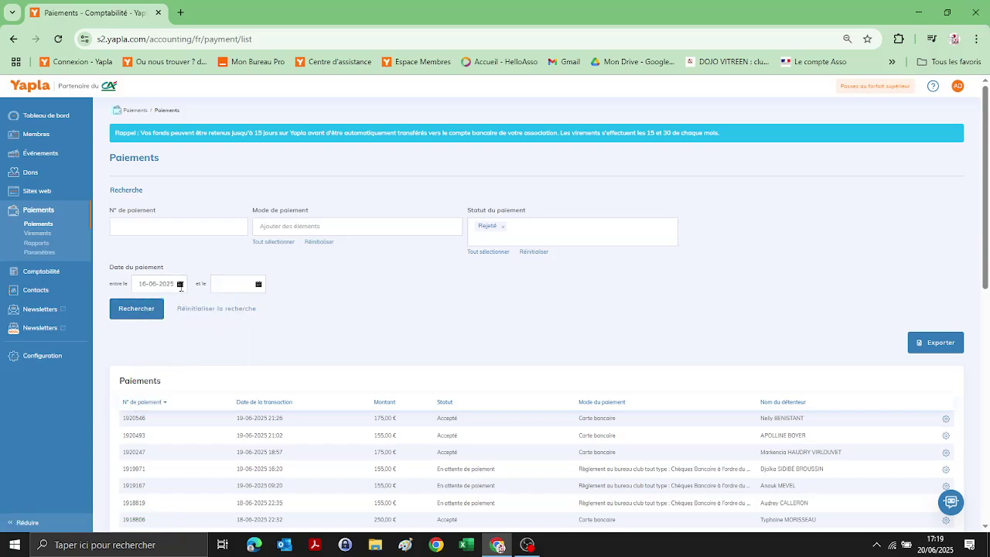
left_click(133, 313)
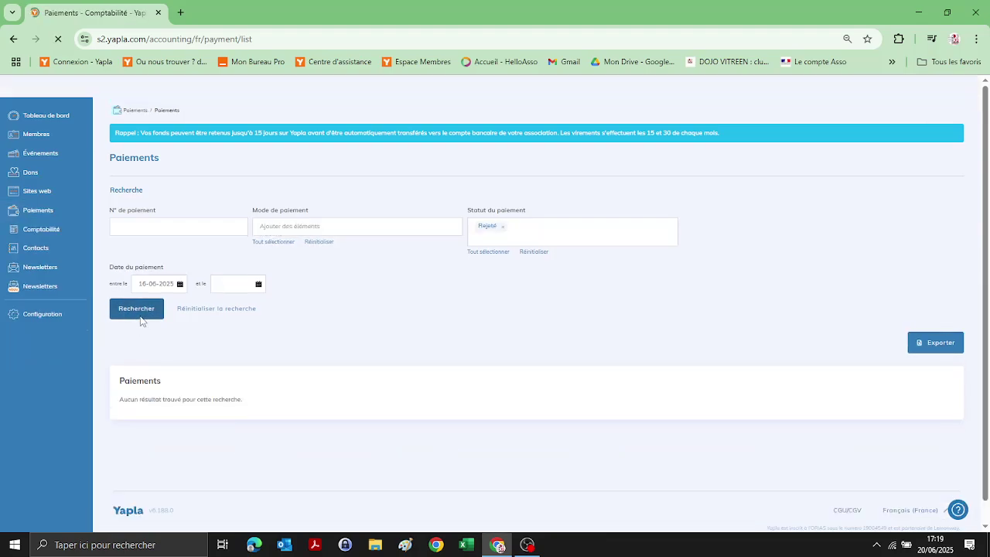
Change the payment search start date to 08-06-2024 and run the search again.
left_click(179, 284)
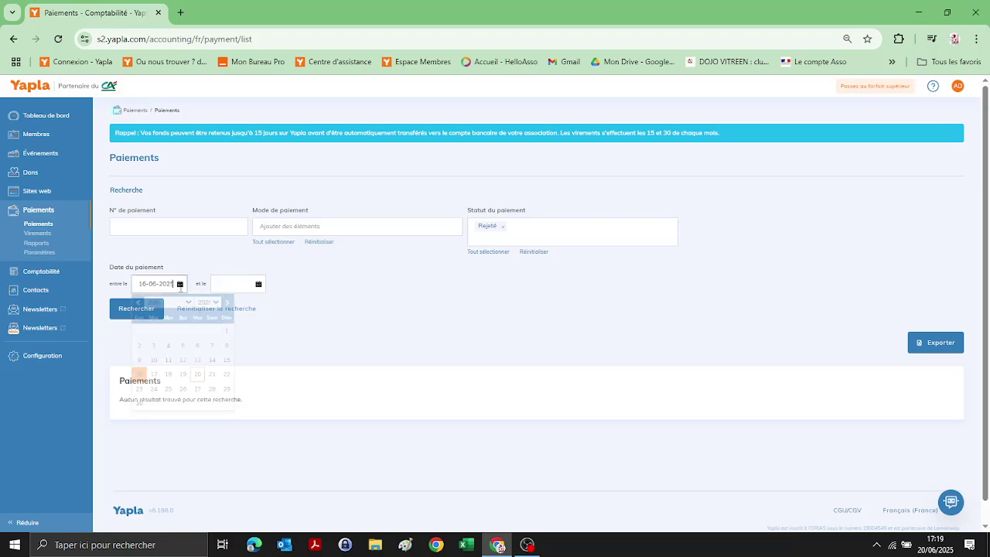
left_click(214, 308)
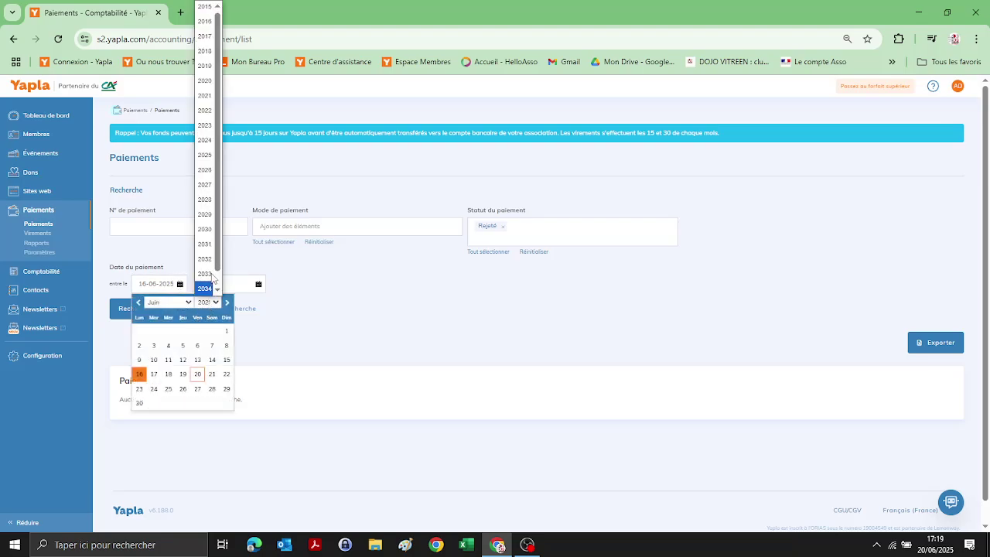
left_click(206, 141)
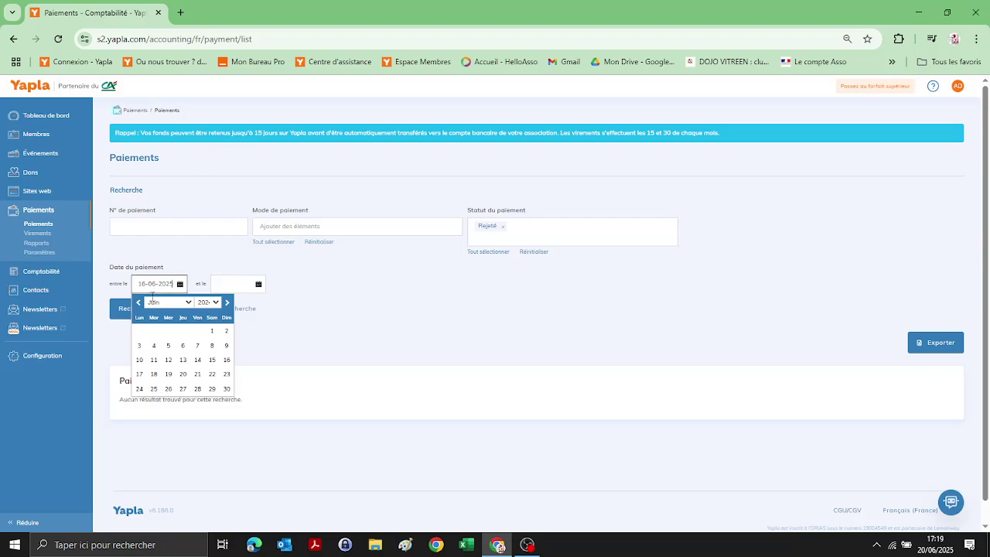
left_click(212, 345)
left_click(137, 309)
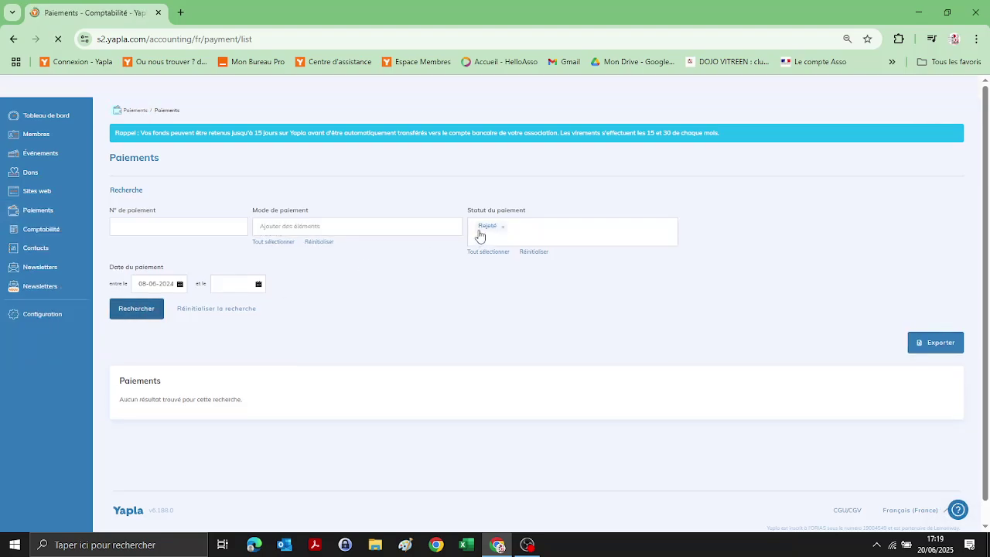
Clear the start date from the payment search and search for rejected payments of any date.
left_click(177, 286)
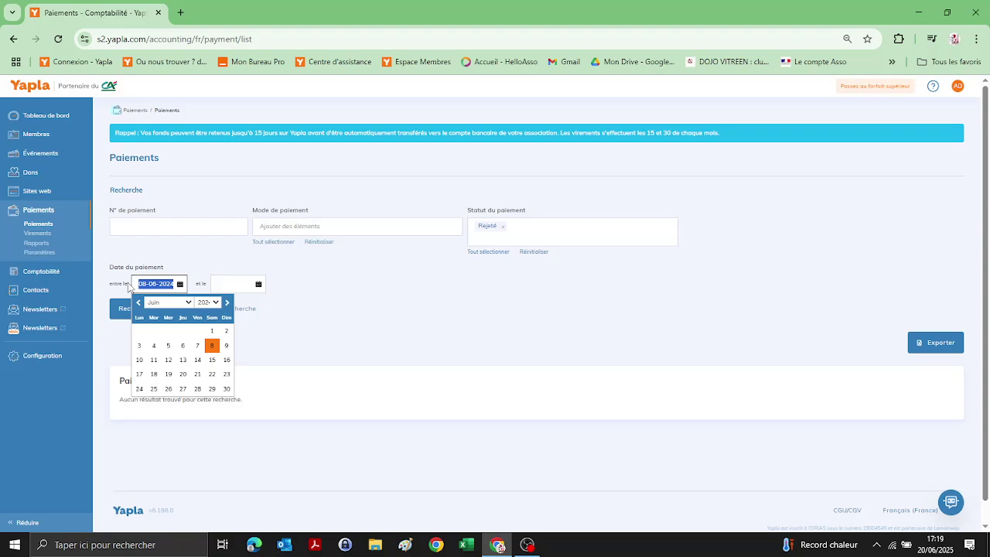
key("BackSpace")
left_click(120, 311)
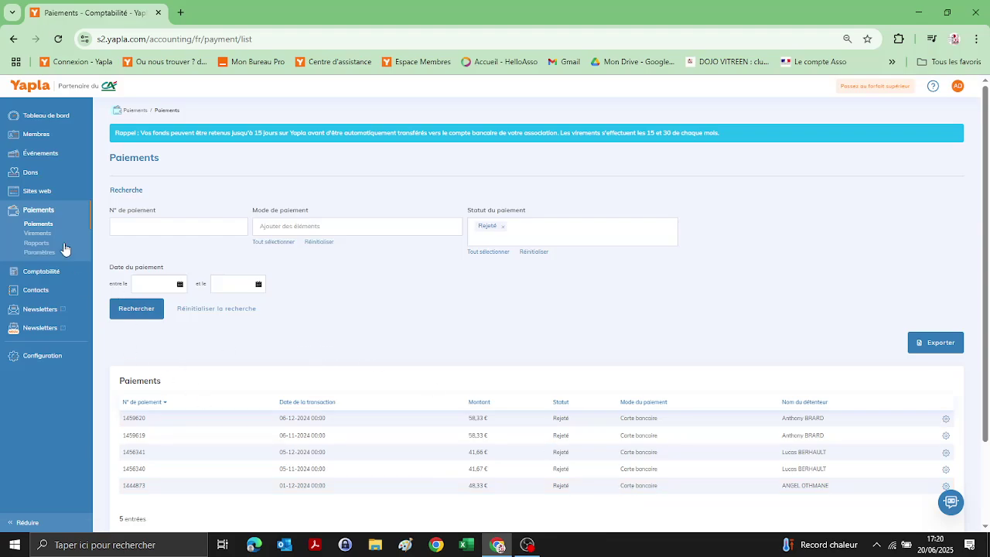
Open the memberships list, filter on every membership status except "Validée", and review the search results.
mouse_move(52, 201)
mouse_move(62, 137)
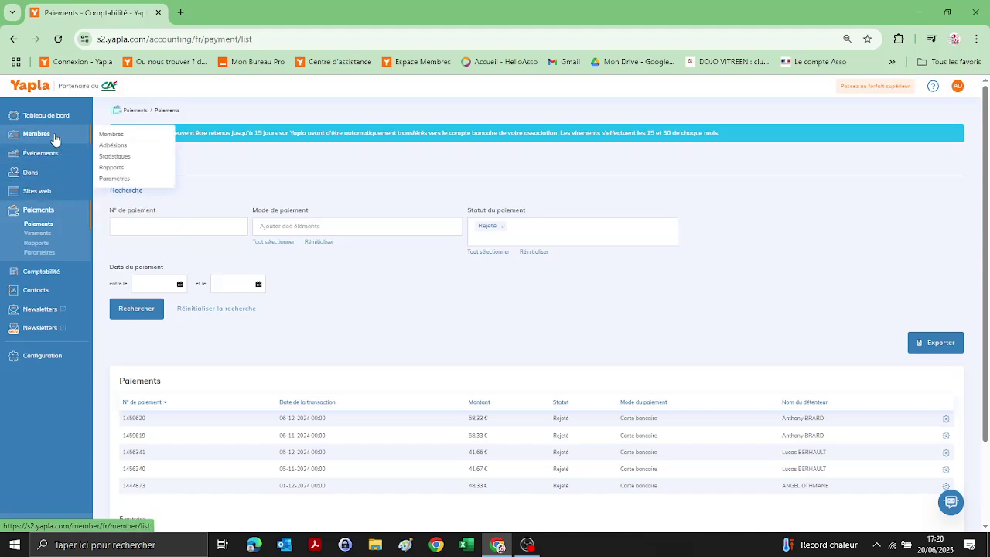
left_click(108, 145)
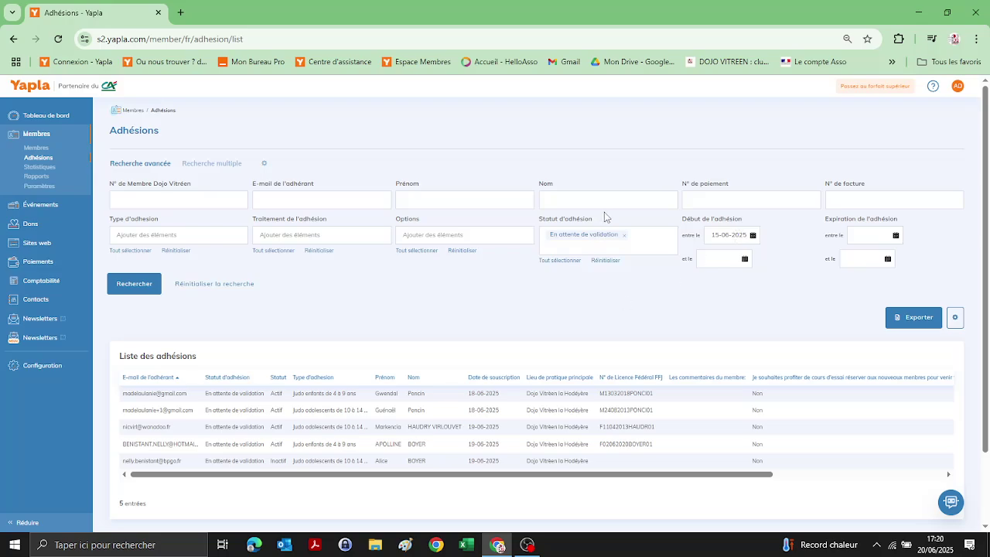
left_click(573, 266)
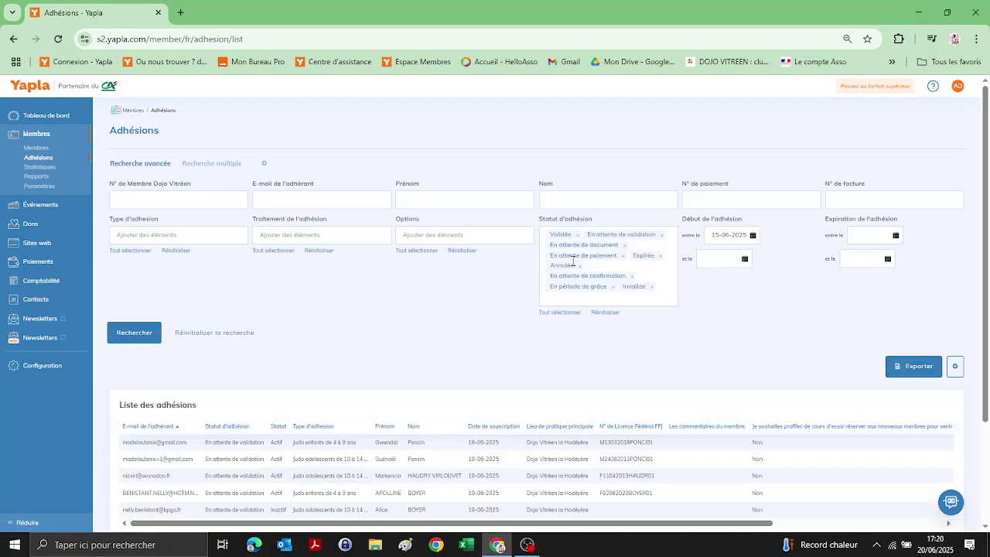
left_click(577, 235)
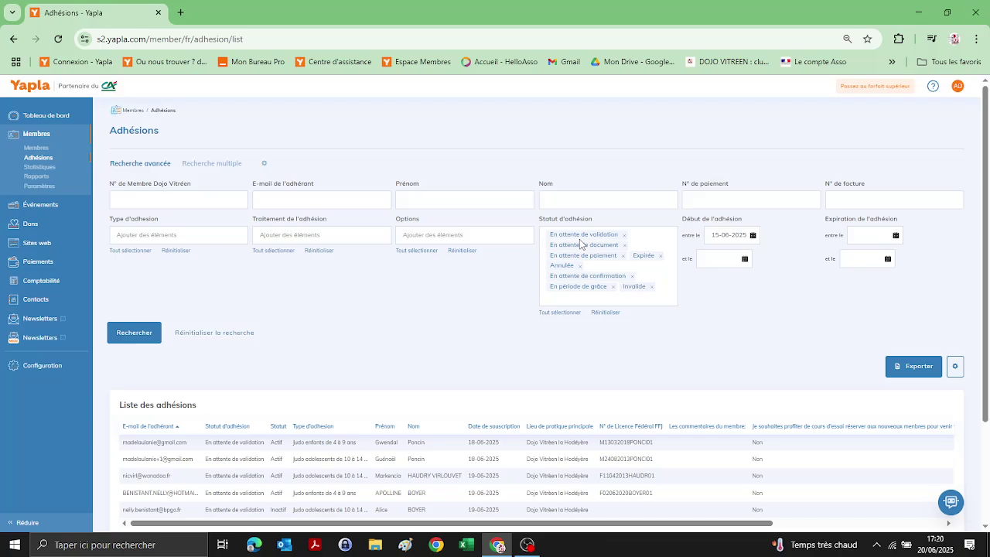
left_click(138, 341)
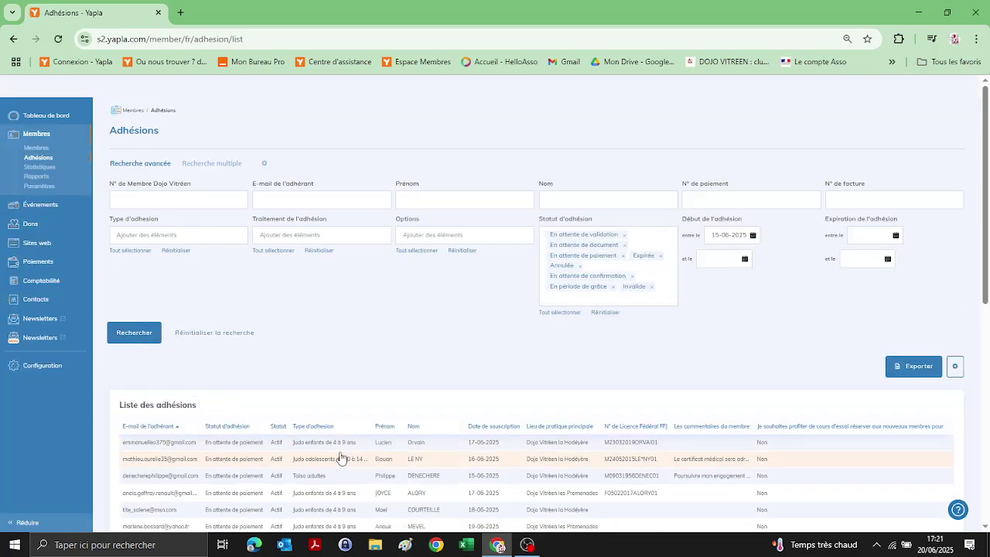
scroll(260, 460, "down", 3)
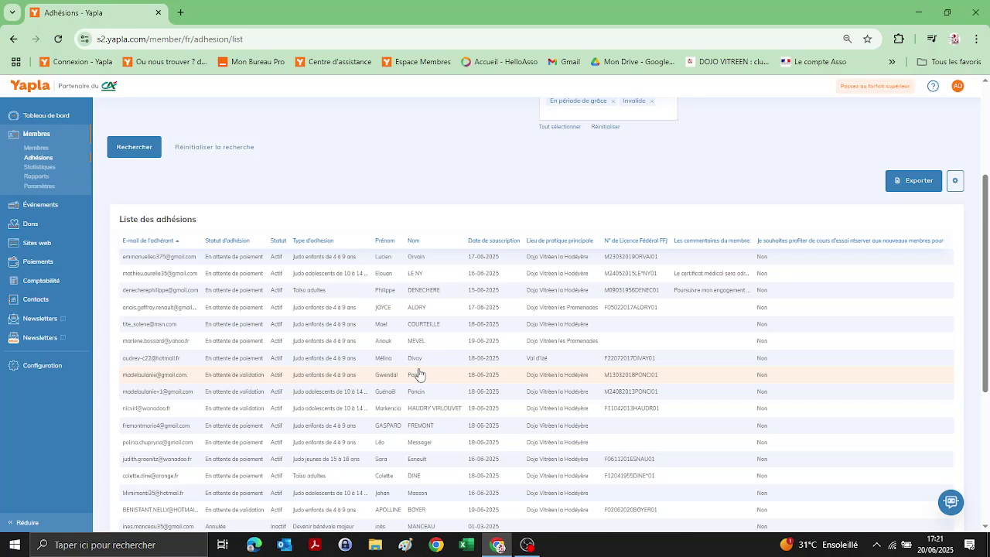
Remove every membership status from the filter except "En attente de validation" and run the search.
scroll(614, 349, "up", 1)
scroll(613, 349, "up", 3)
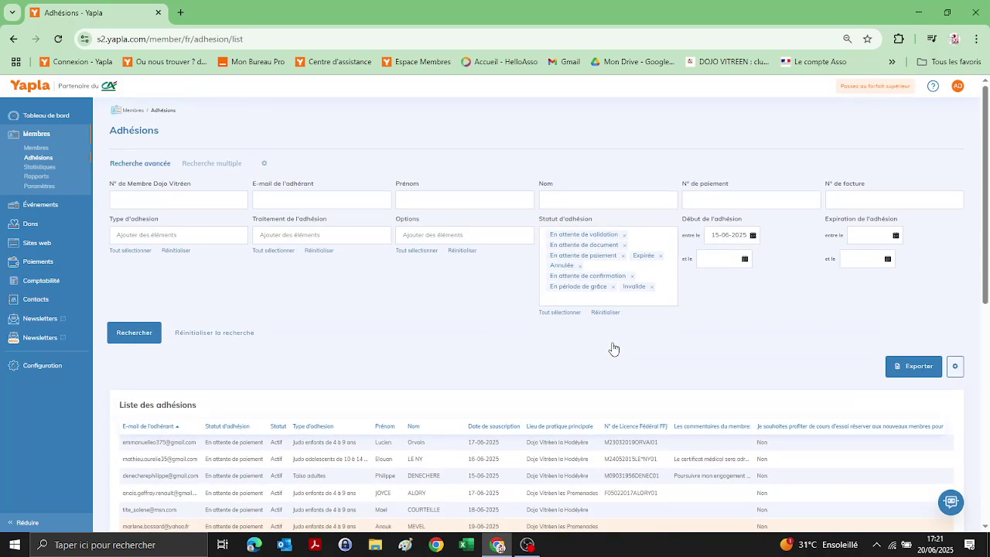
left_click(622, 245)
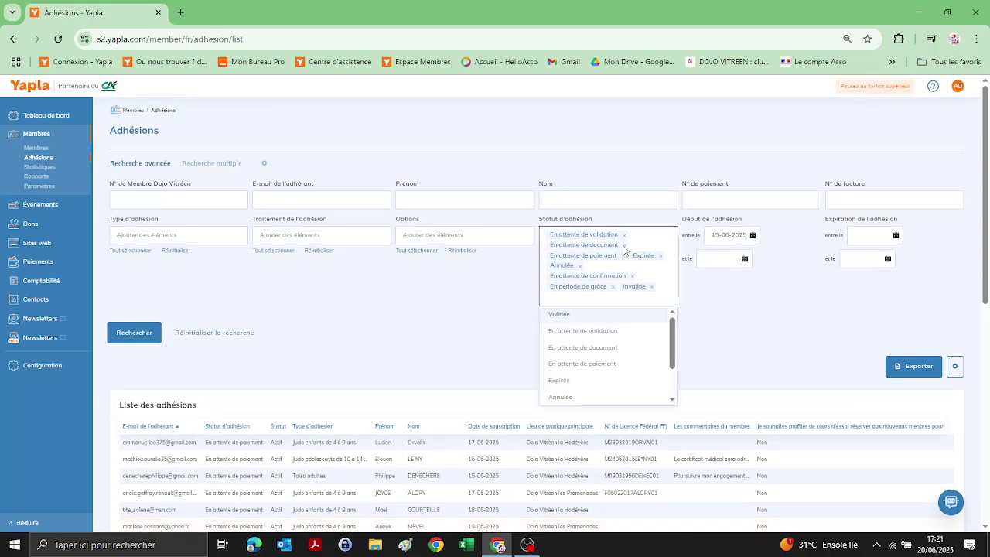
left_click(625, 246)
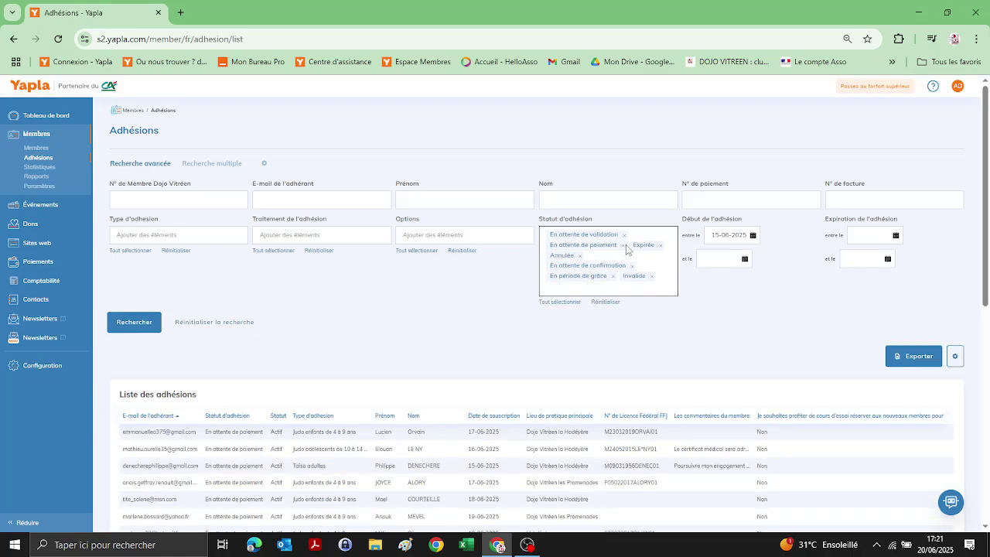
left_click(624, 246)
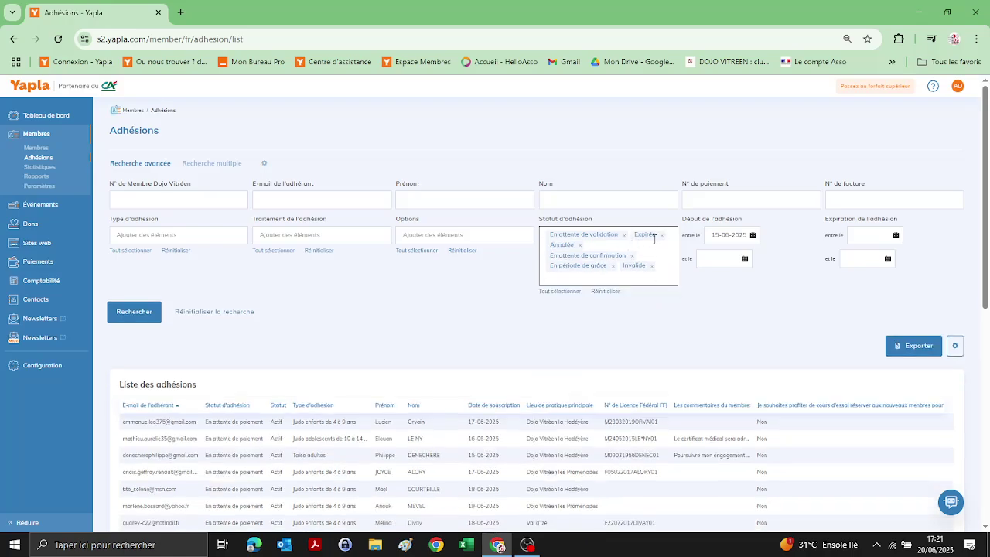
left_click(662, 242)
left_click(631, 245)
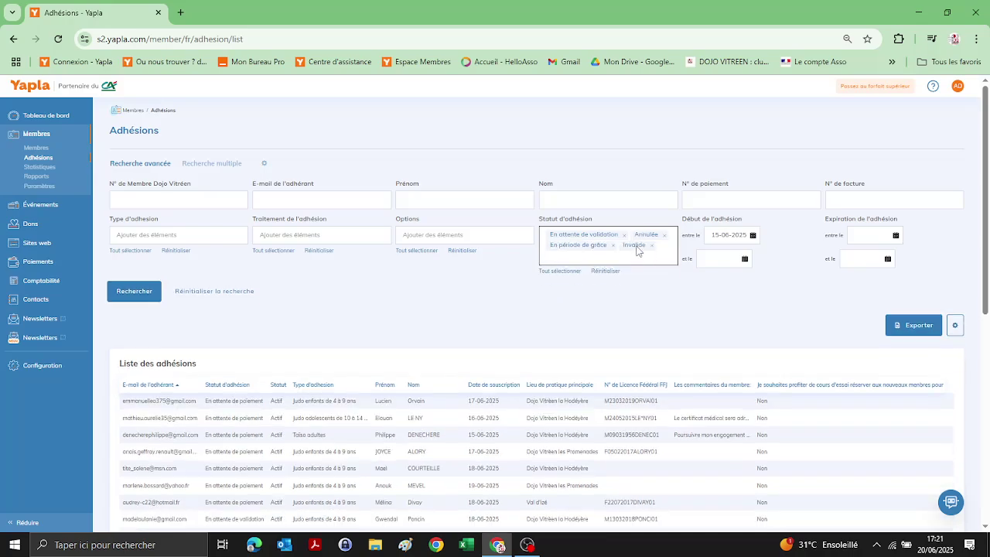
left_click(658, 240)
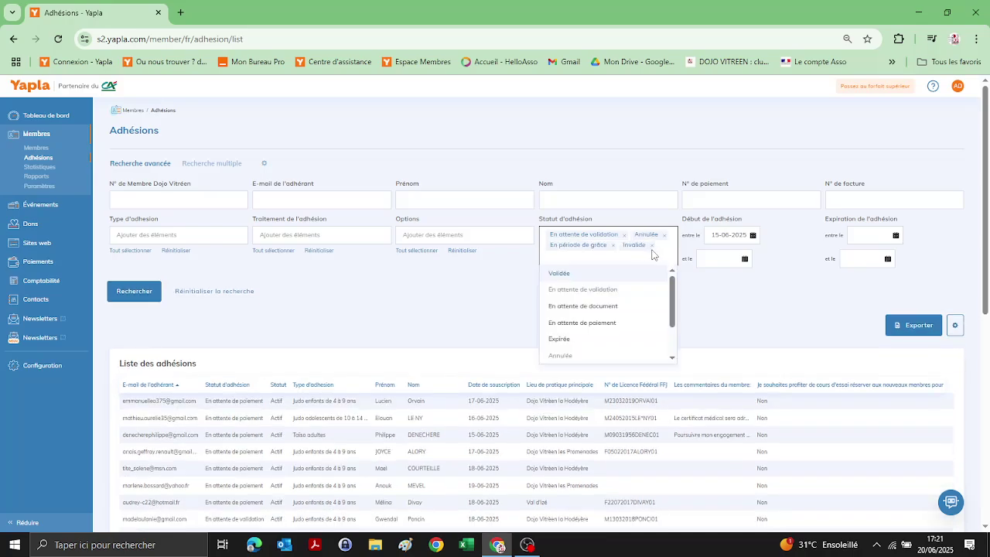
left_click(652, 246)
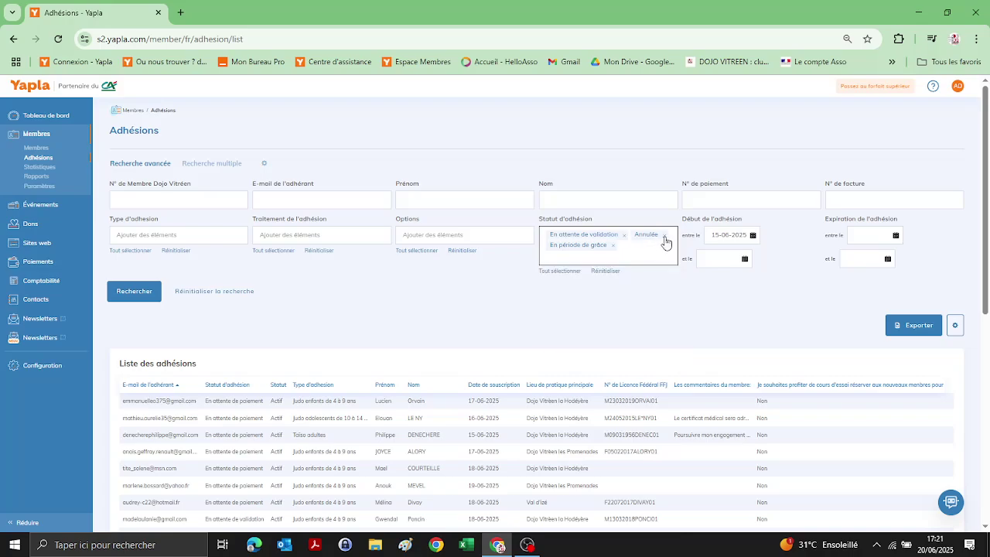
left_click(663, 235)
left_click(617, 252)
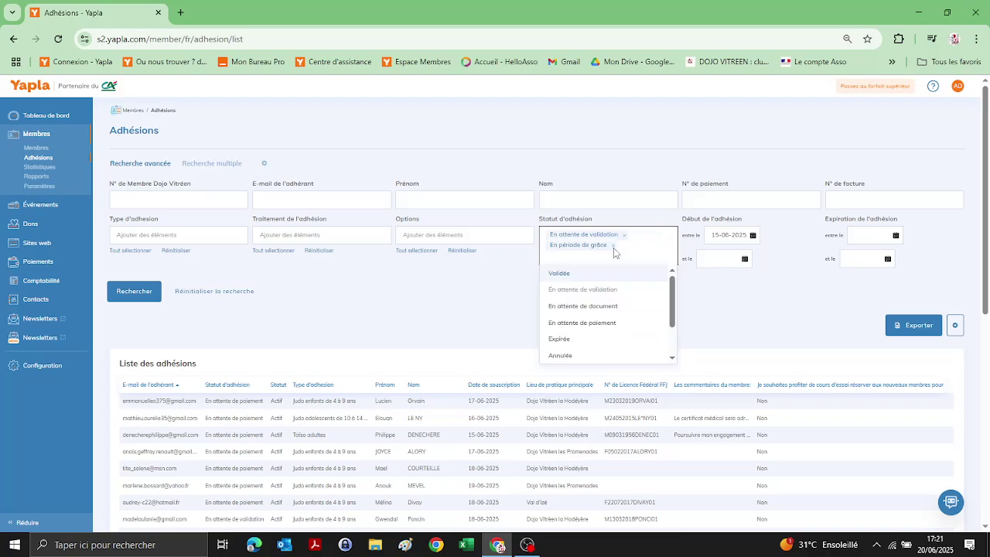
left_click(613, 246)
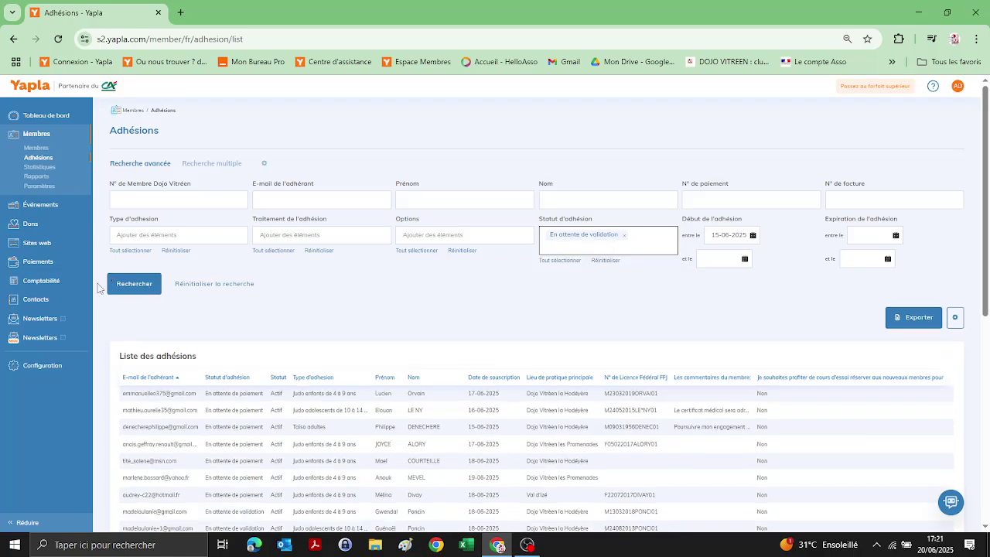
left_click(131, 291)
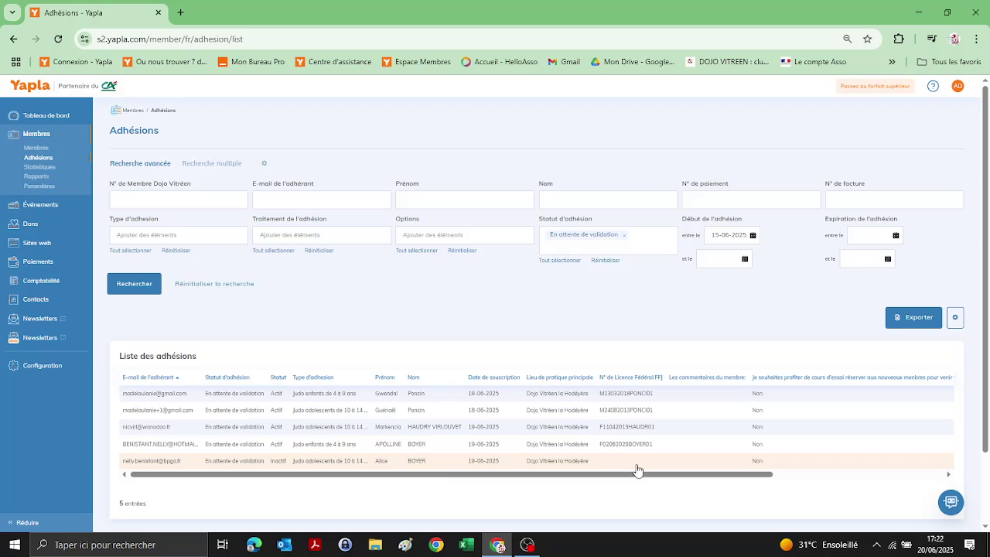
Open the inactive member's "Judo adolescents de 10 à 14 ans" membership awaiting validation, check its payment, and validate the membership.
left_click(254, 463)
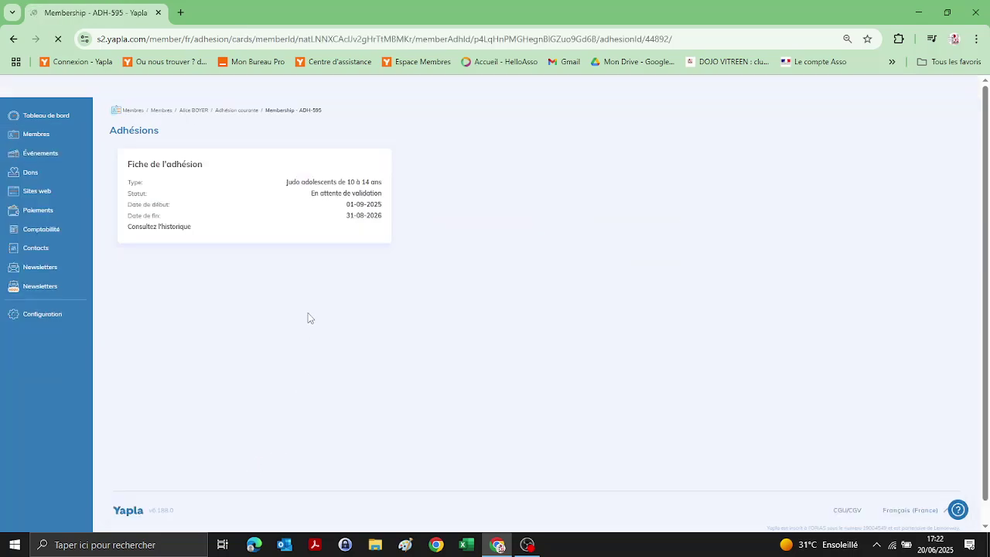
mouse_move(258, 210)
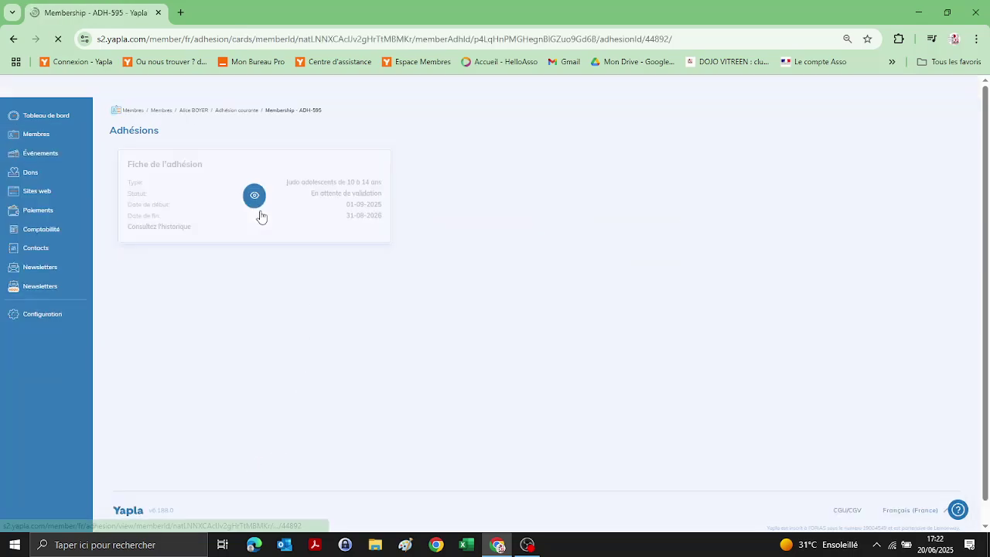
left_click(256, 202)
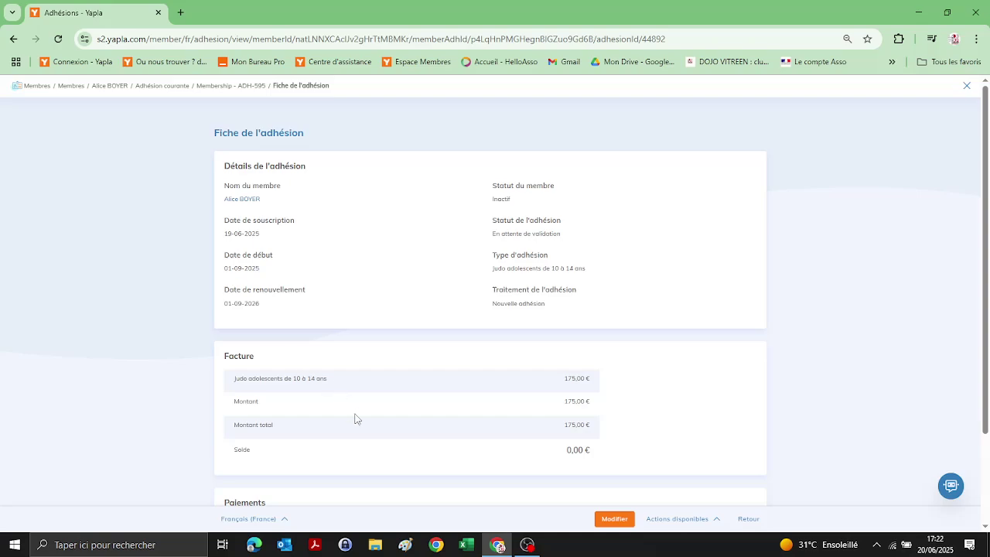
scroll(355, 418, "down", 3)
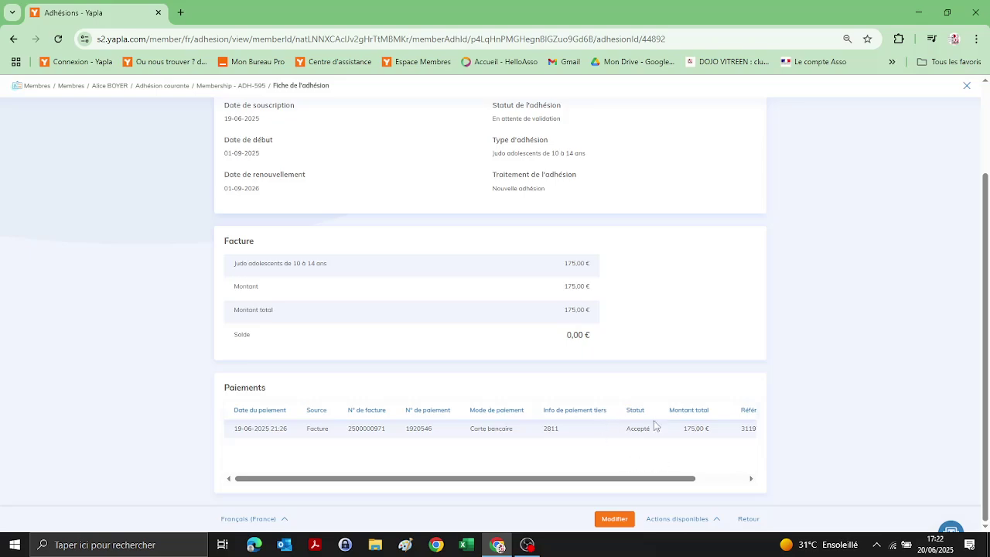
left_click(676, 520)
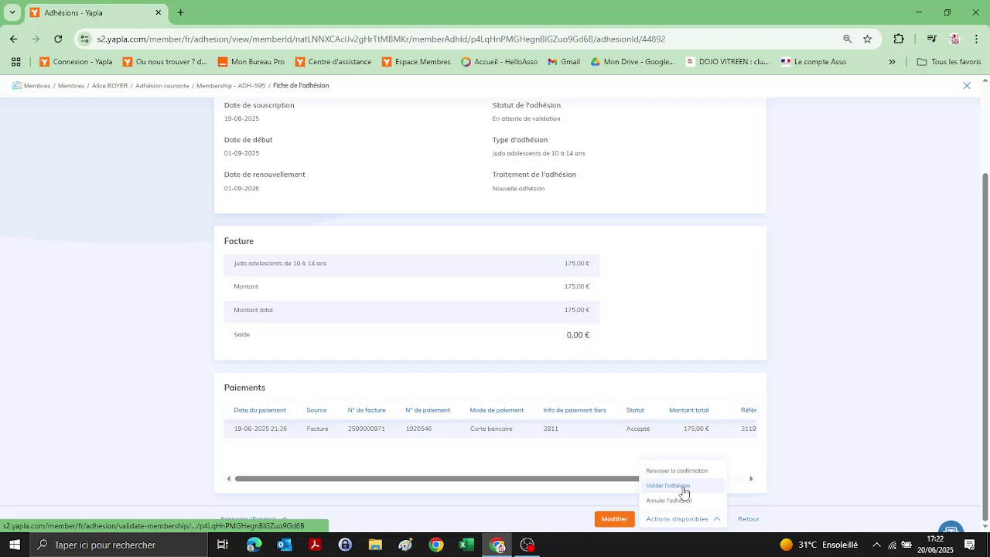
left_click(668, 486)
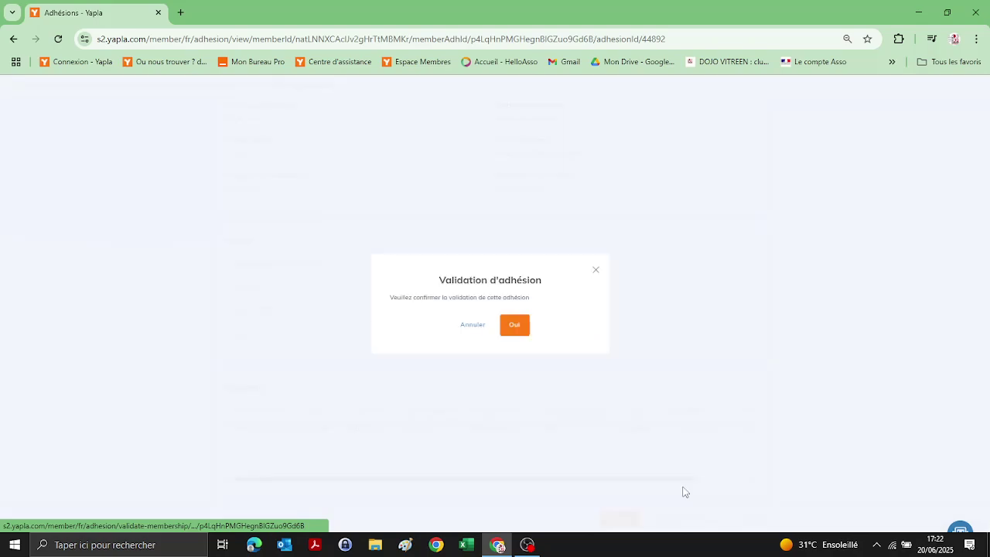
left_click(517, 326)
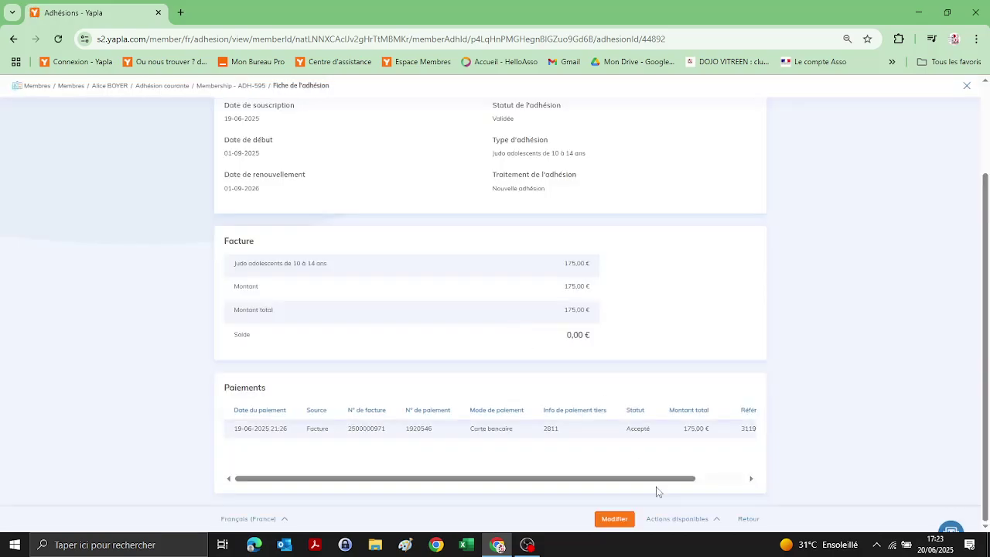
Return to the memberships list and rerun the search for memberships with the status "En attente de validation".
left_click(748, 520)
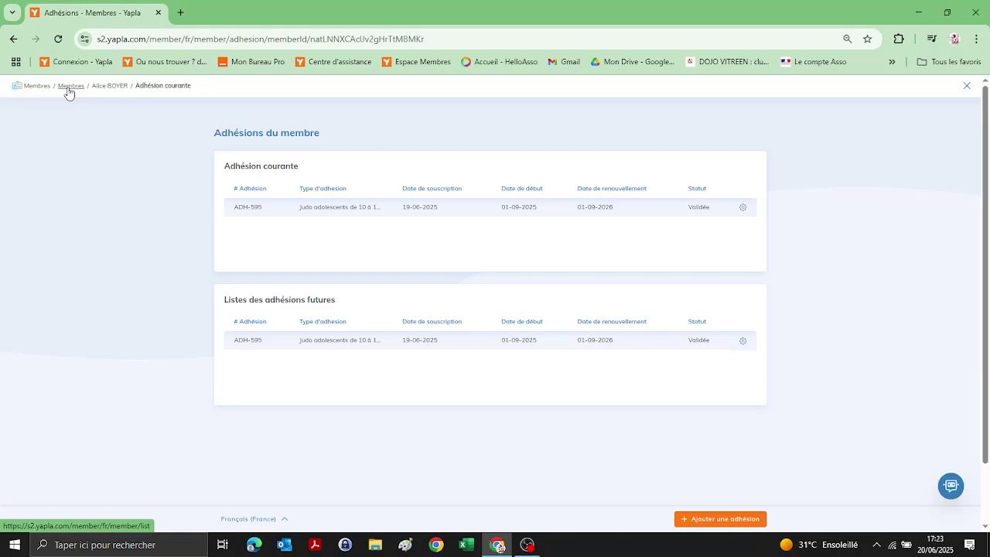
left_click(70, 92)
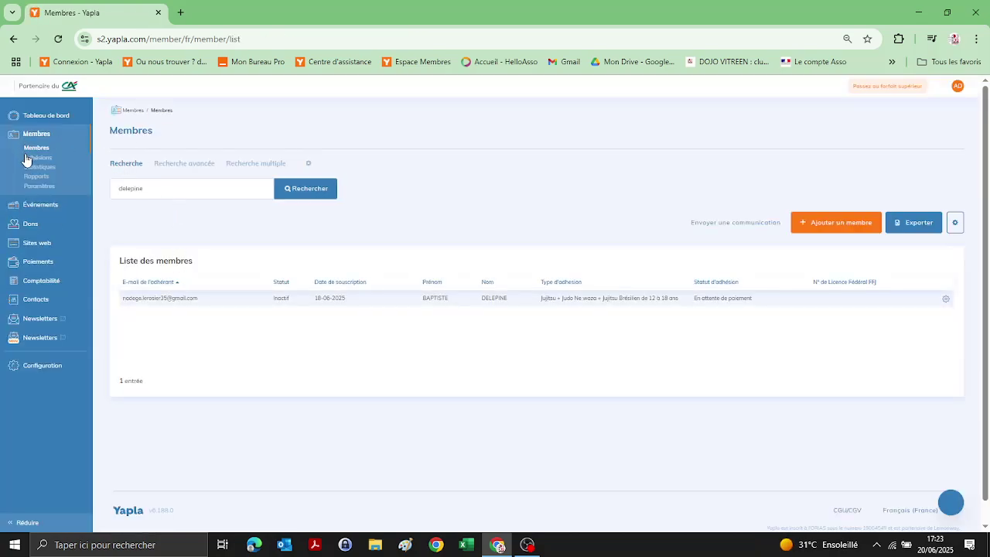
left_click(32, 161)
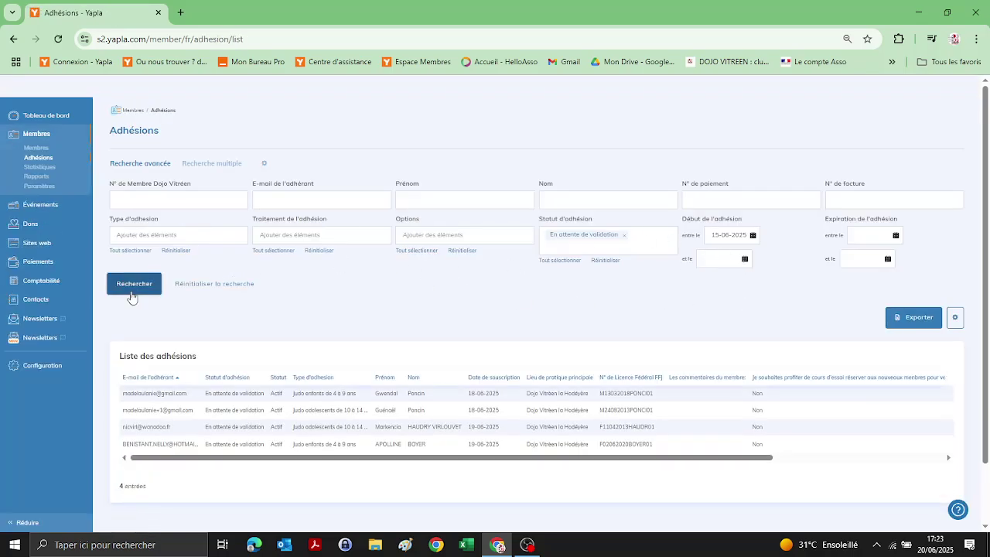
left_click(136, 298)
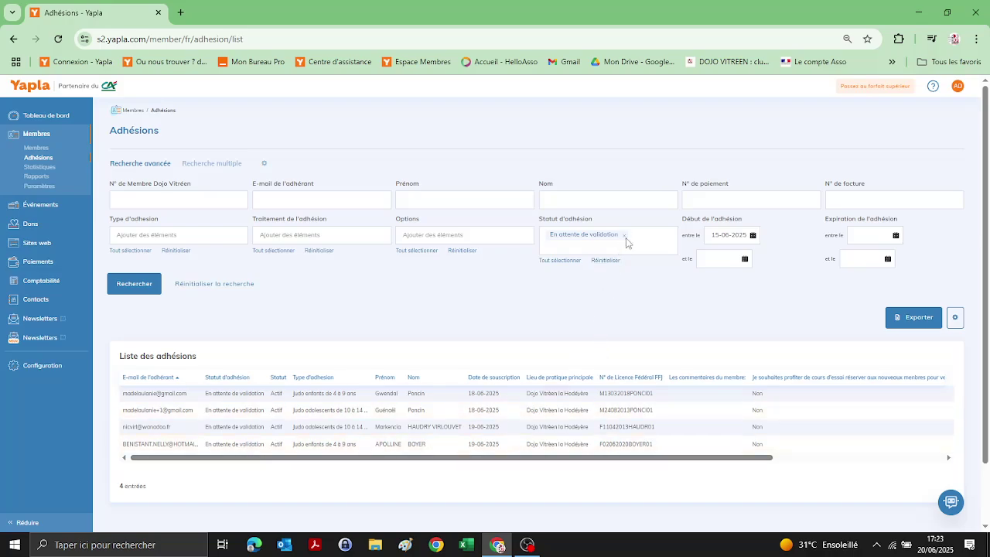
Open the "Judo enfants de 4 à 9 ans" membership subscribed on 19-06-2025, check its payment, and validate the membership.
left_click(338, 445)
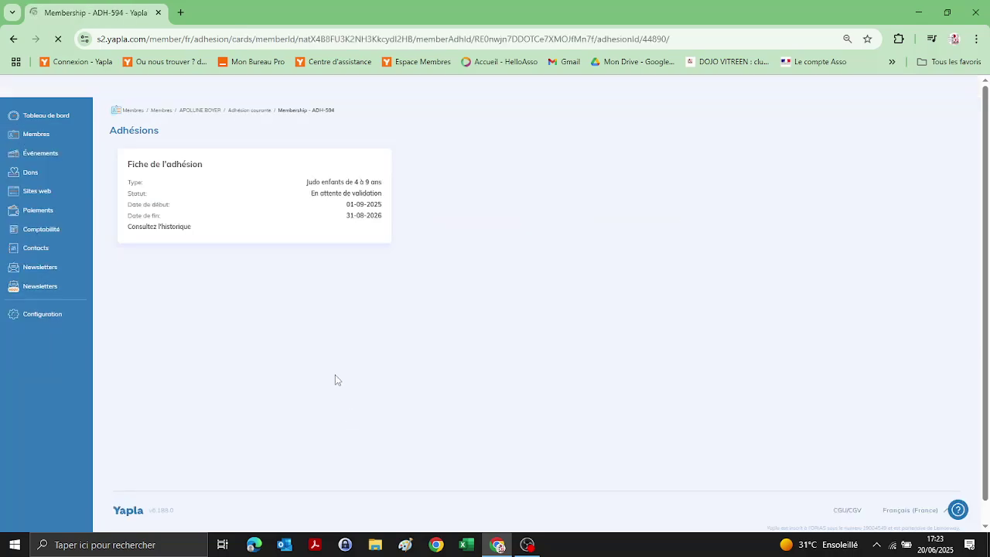
mouse_move(257, 200)
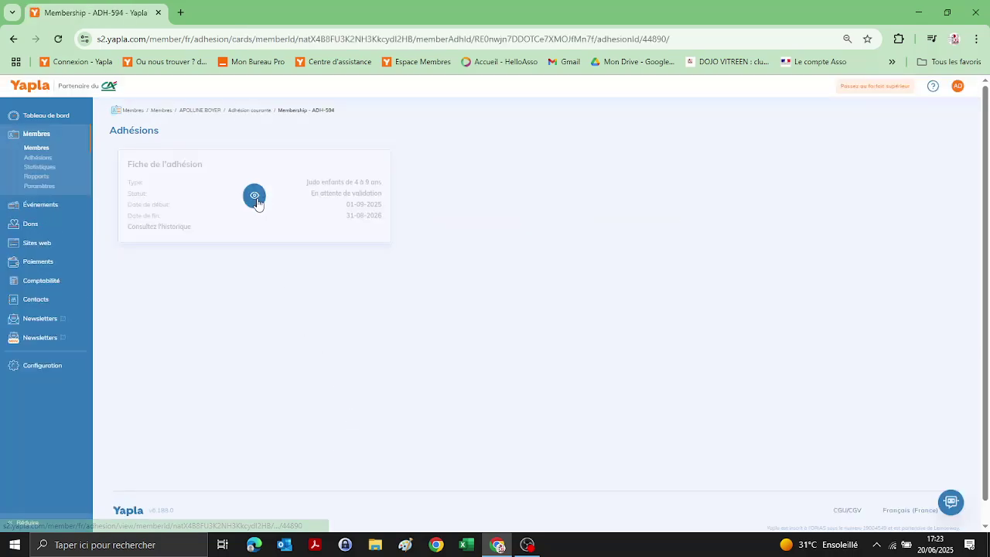
left_click(257, 200)
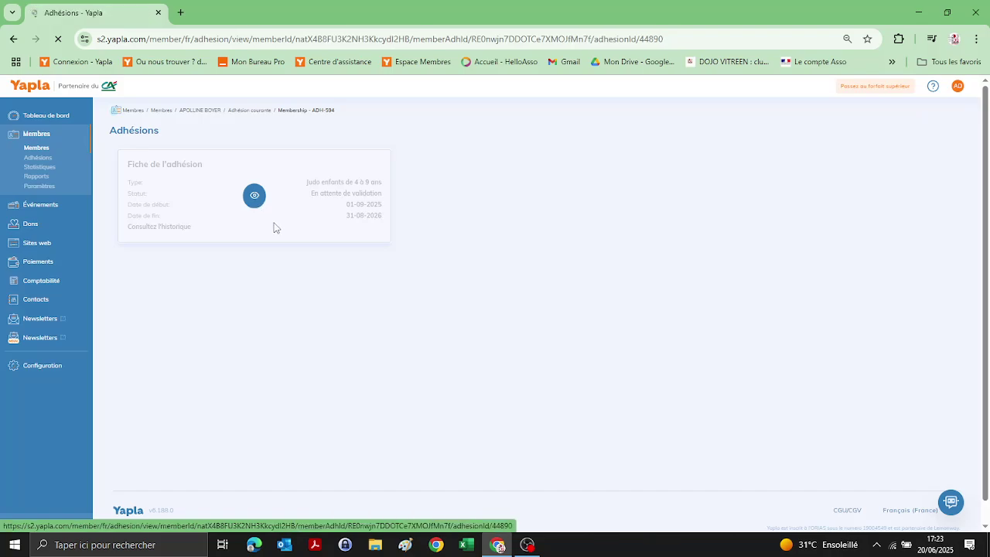
scroll(634, 474, "down", 2)
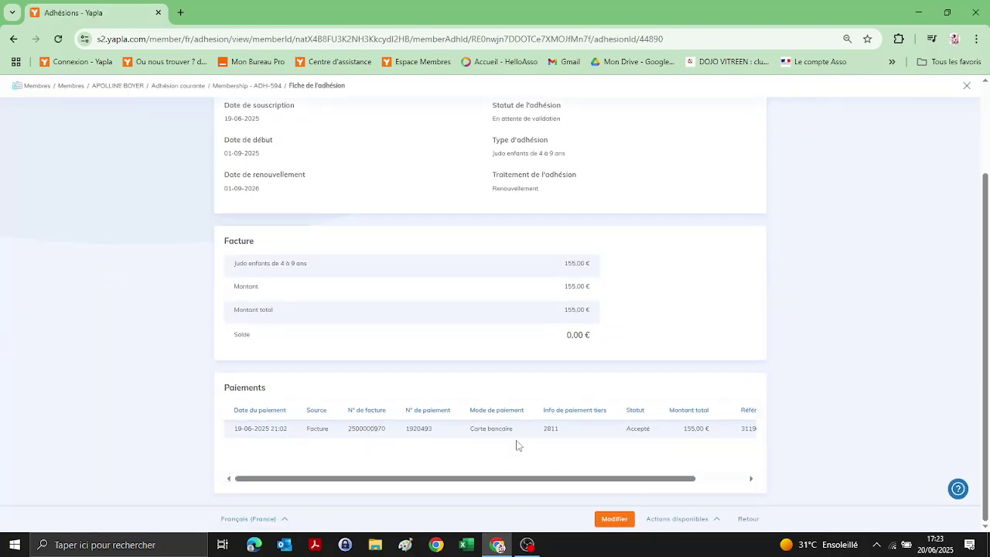
left_click(669, 526)
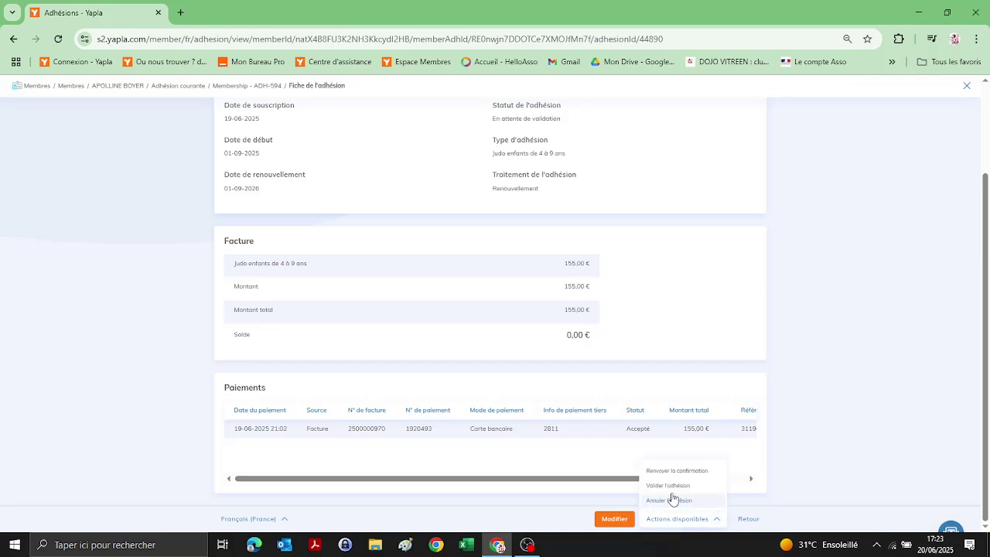
left_click(675, 485)
left_click(514, 331)
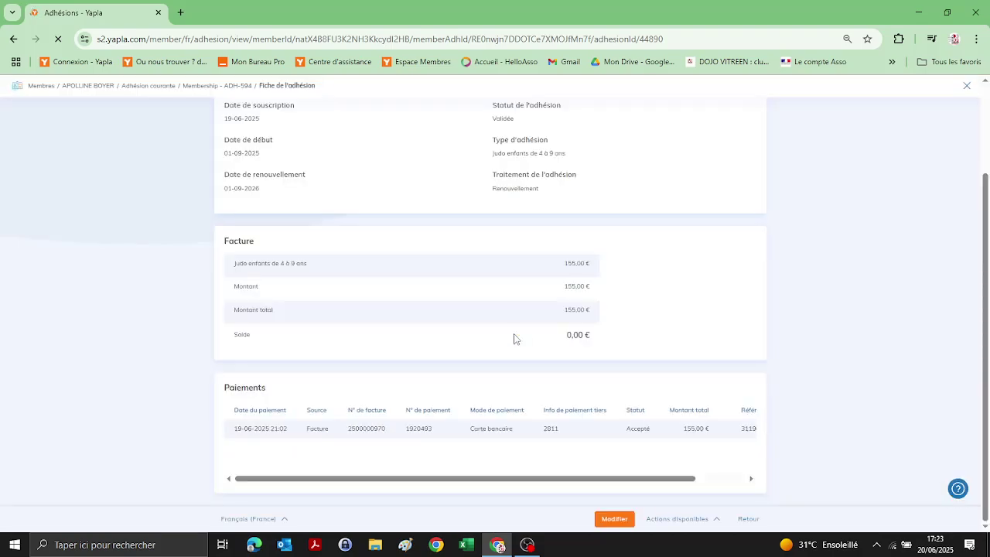
Leave the validated membership's record and reopen the memberships list.
left_click(748, 519)
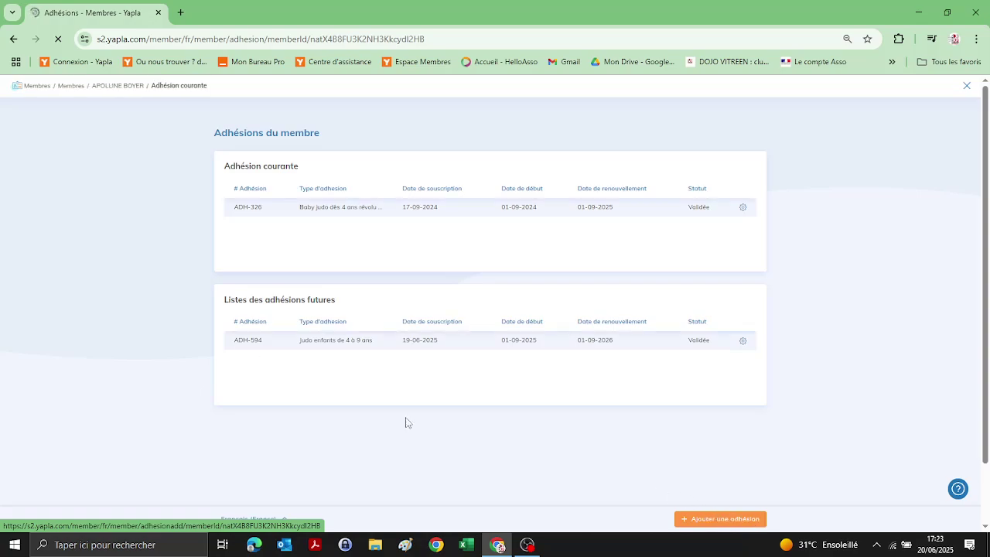
left_click(72, 86)
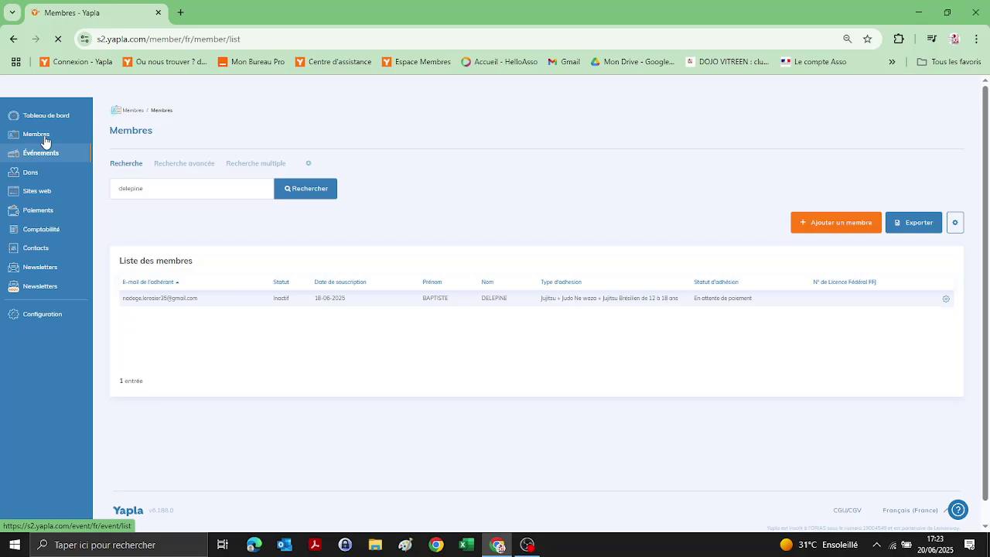
left_click(15, 135)
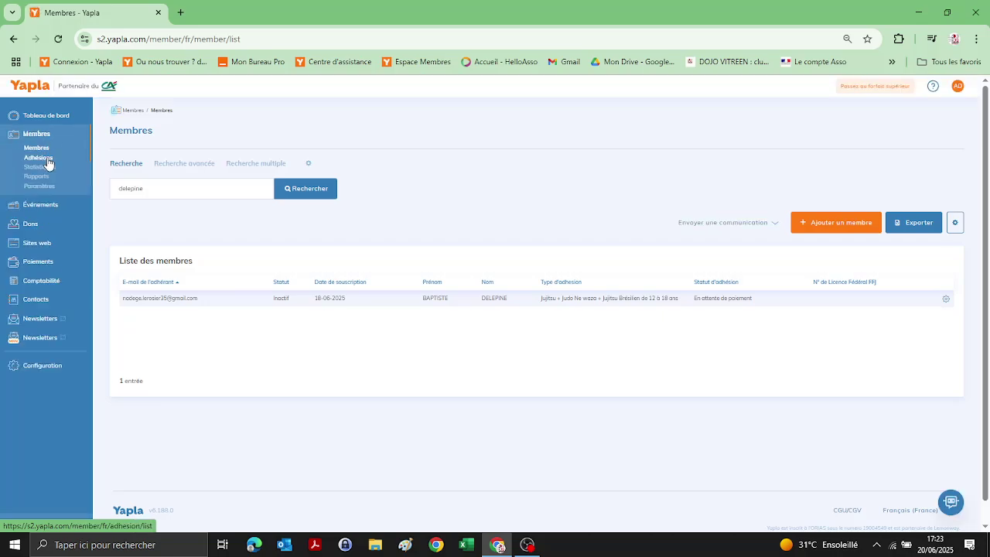
left_click(39, 158)
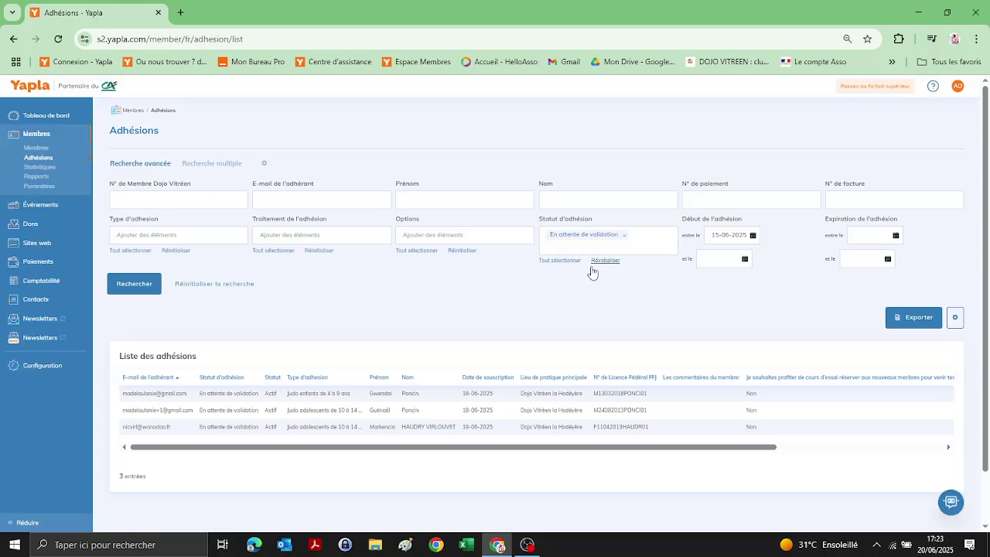
Filter the memberships on every status except "Validée" and run the search.
left_click(567, 263)
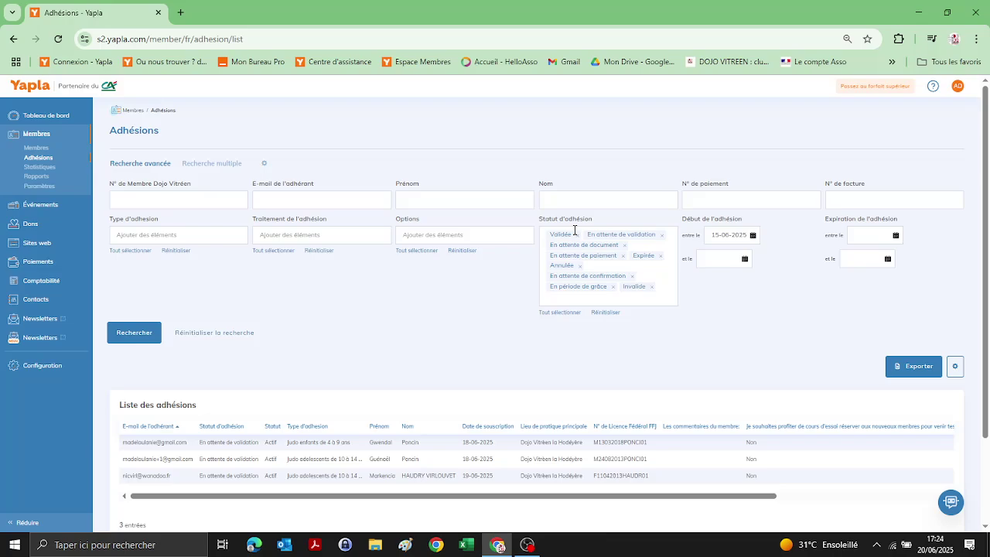
left_click(577, 235)
left_click(130, 338)
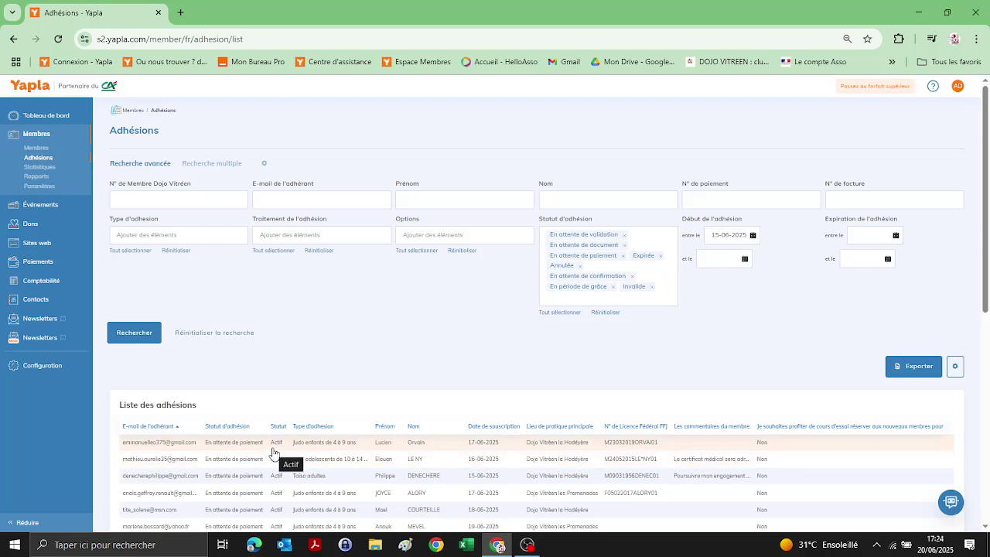
Open the first listed membership awaiting payment and examine its invoice, payment details and the actions available for the payment.
left_click(253, 449)
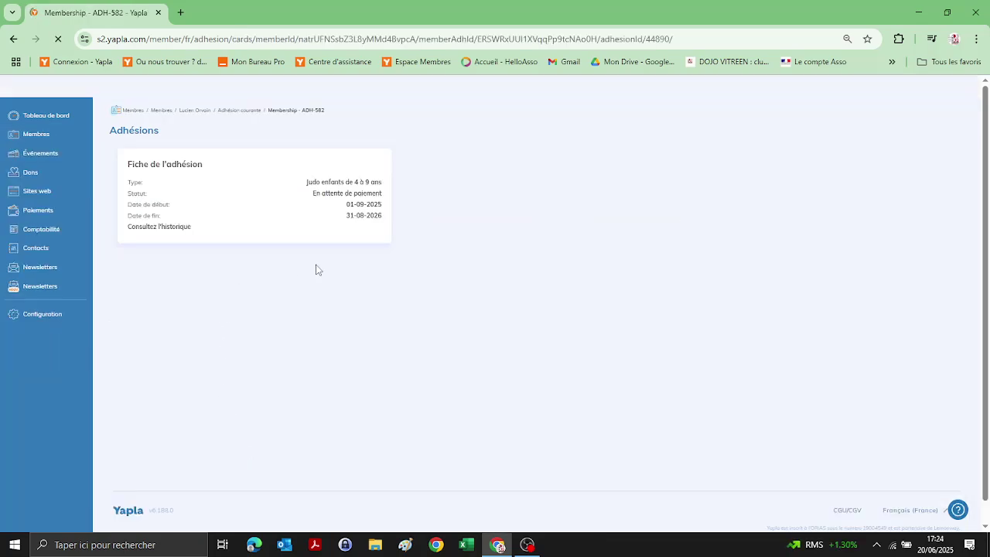
mouse_move(351, 246)
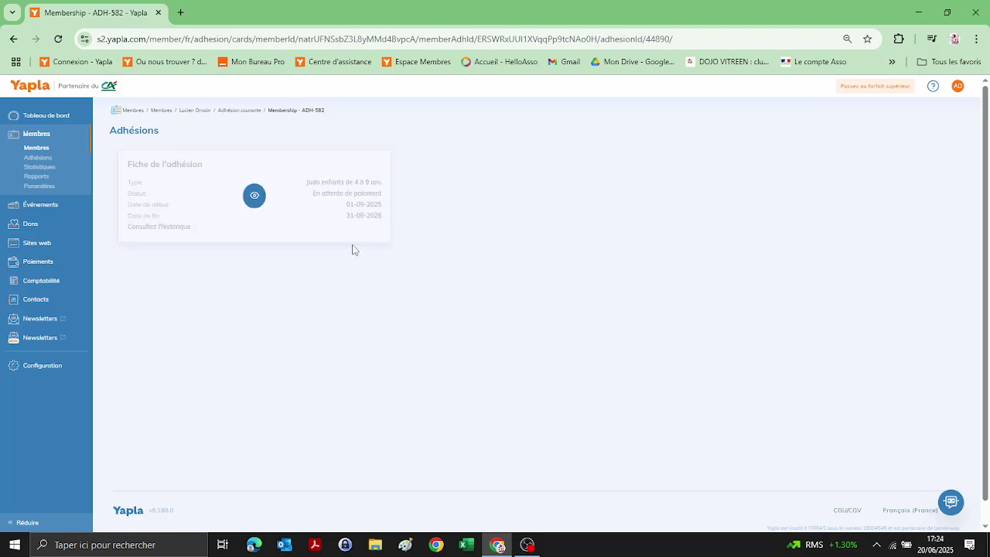
left_click(256, 198)
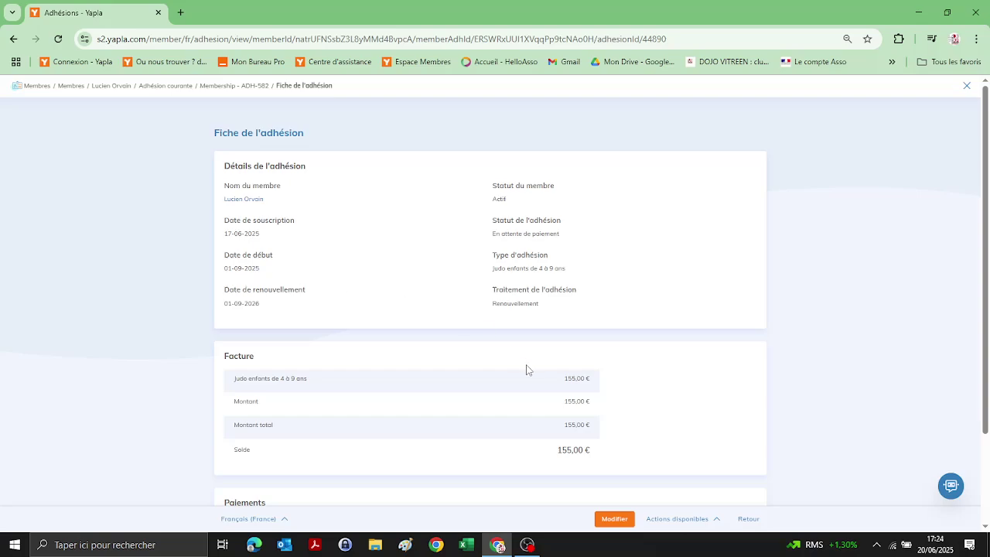
scroll(529, 373, "down", 2)
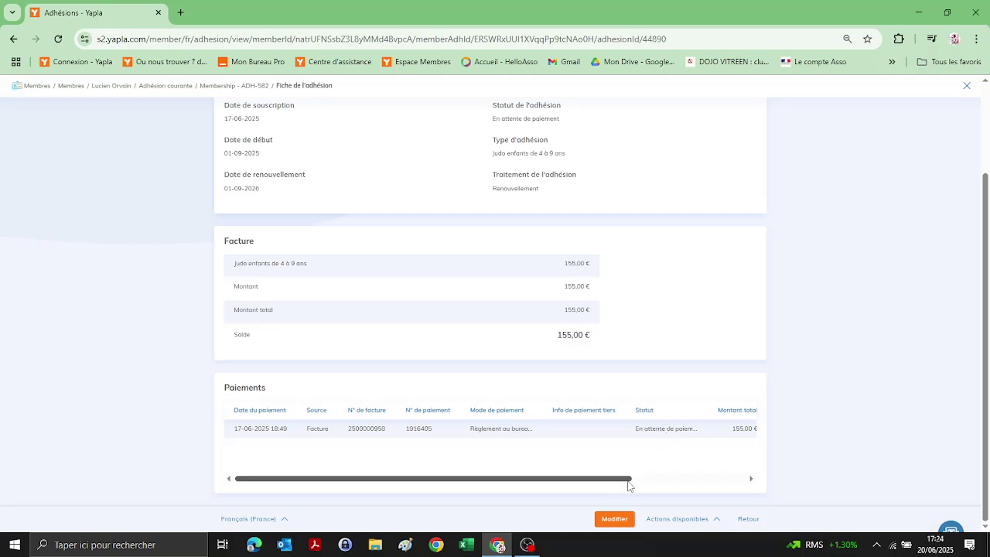
left_click_drag(628, 478, 756, 484)
double_click(699, 430)
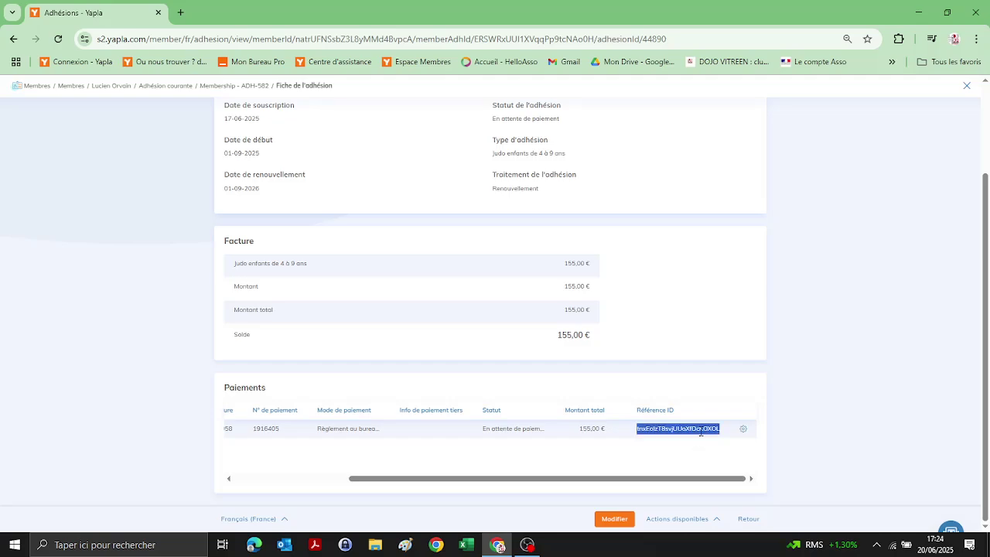
left_click(744, 434)
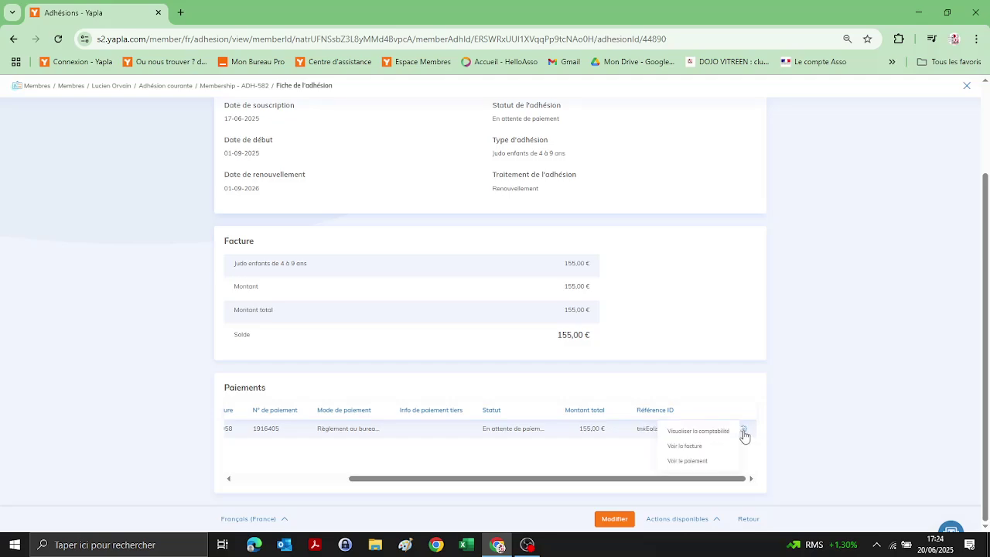
Proceed to the membership's payment, choose "Règlement au bureau club tout type" as the payment method, review the form, and go back without updating the membership.
left_click(680, 519)
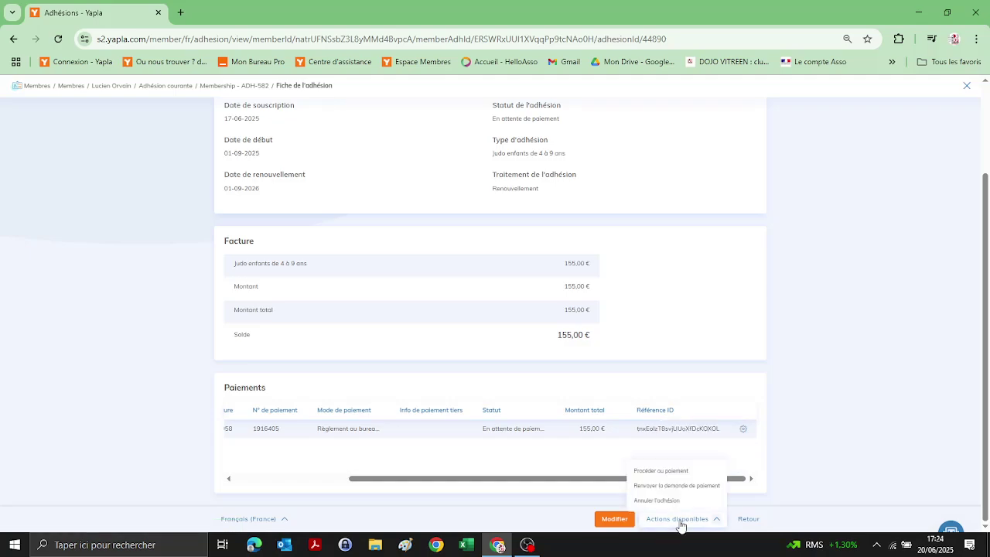
left_click(663, 471)
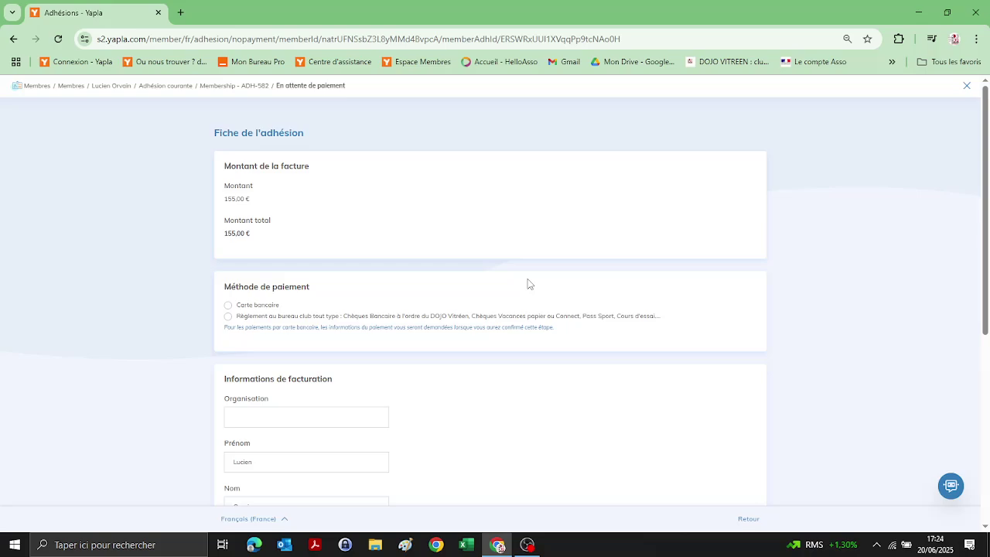
left_click(228, 317)
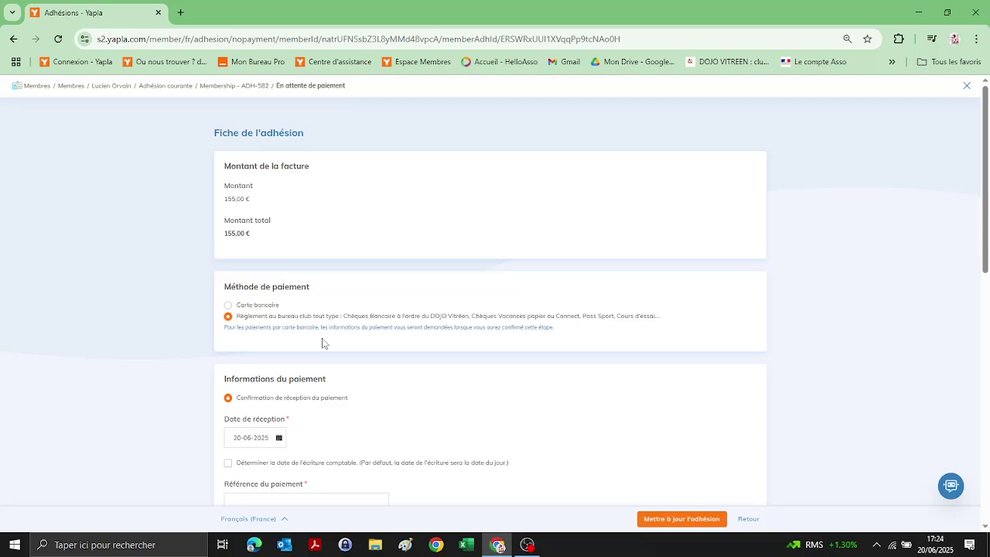
scroll(410, 417, "down", 1)
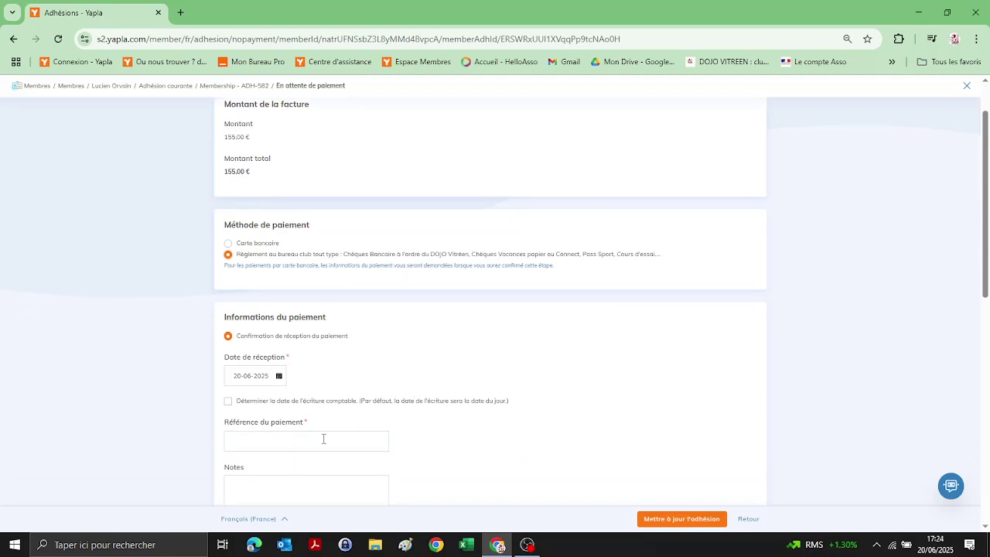
scroll(323, 438, "down", 5)
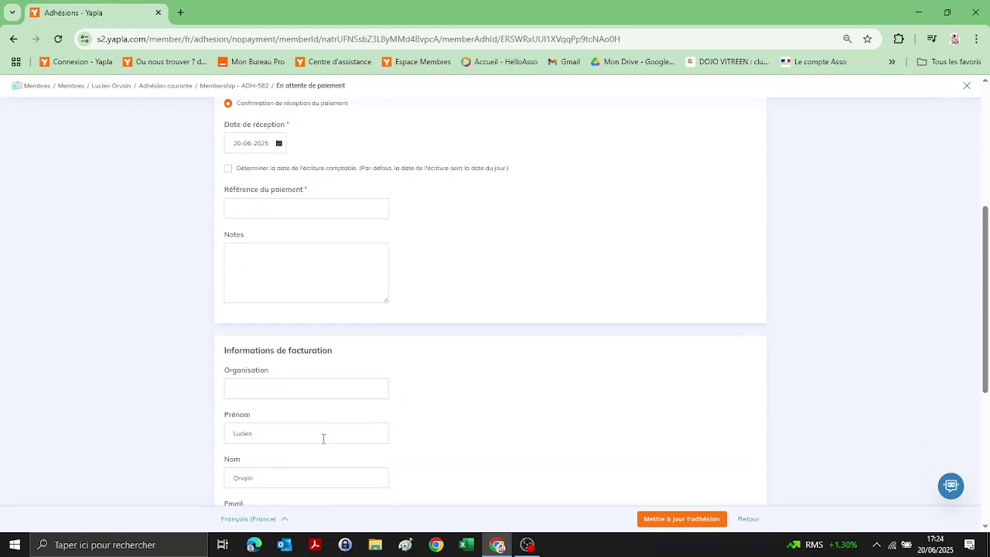
scroll(323, 438, "down", 2)
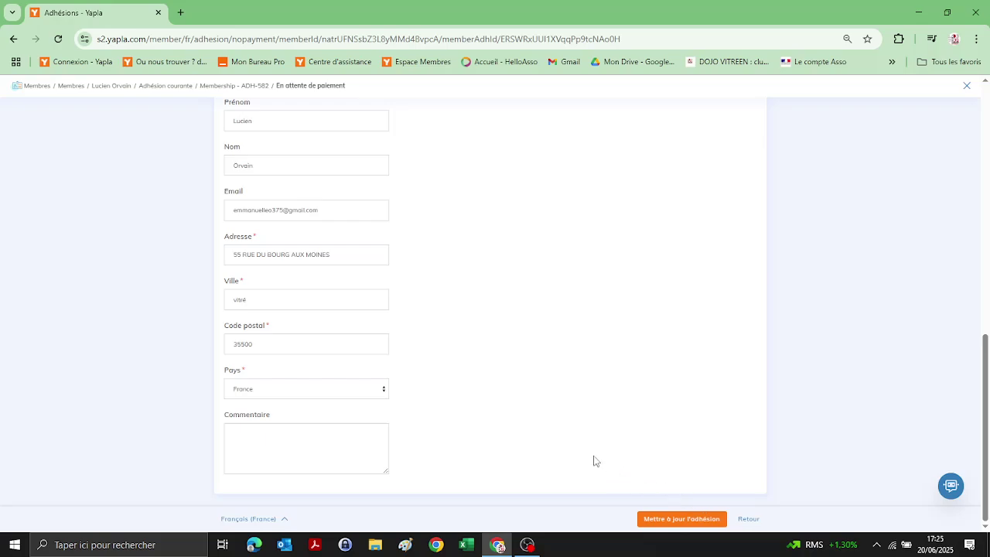
left_click(749, 521)
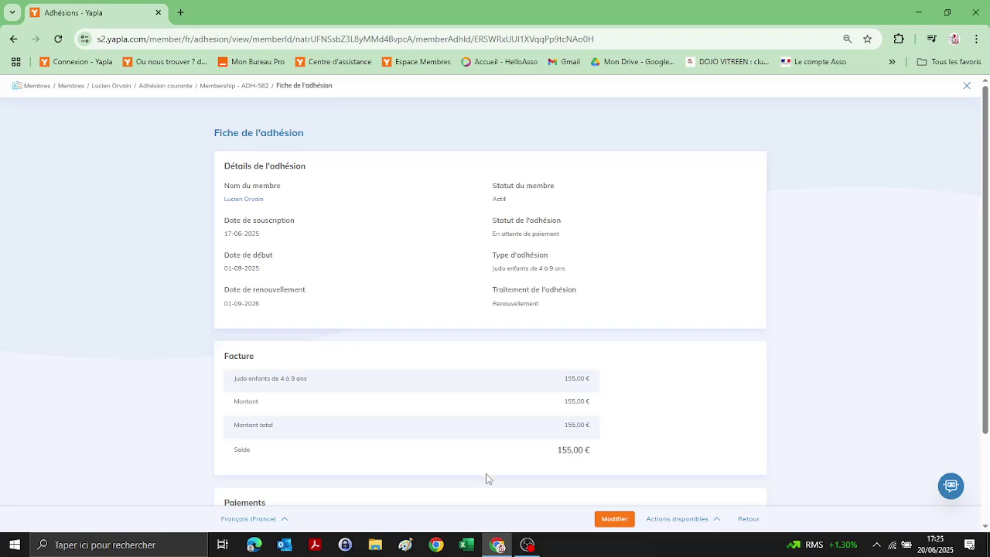
left_click(534, 549)
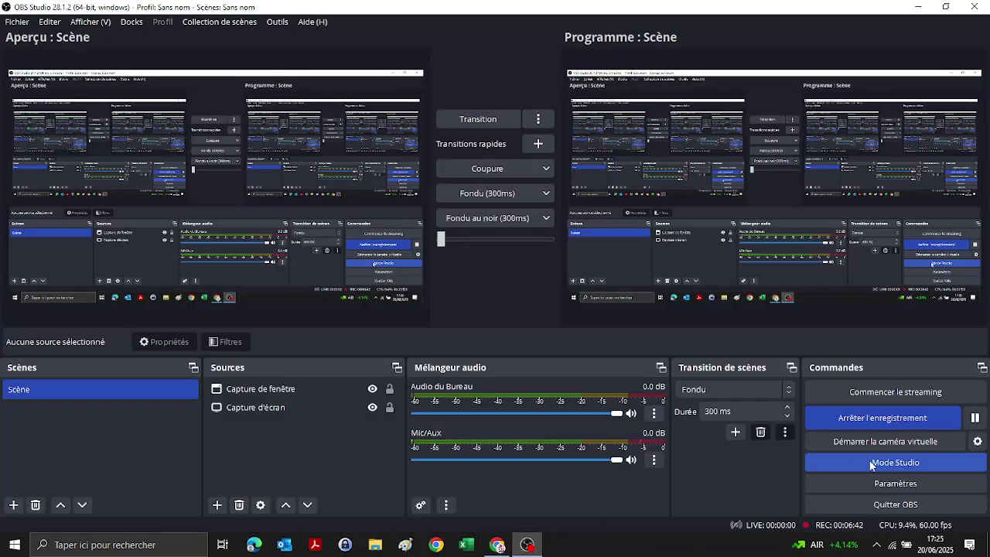